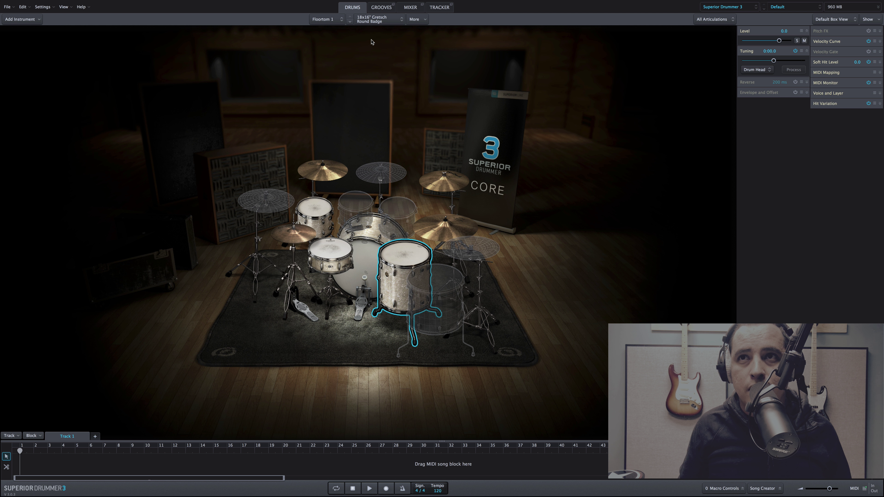
Load the Ayotte Classic drum kit from the drum kit part presets
left_click(794, 6)
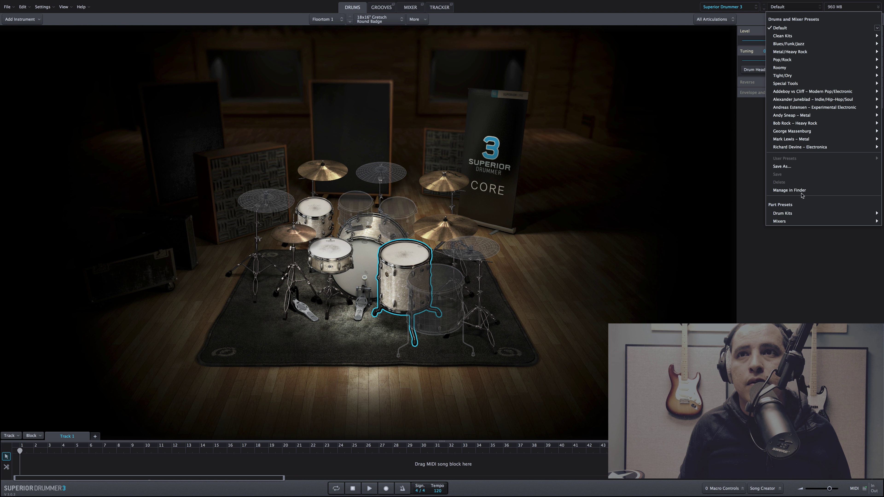
mouse_move(784, 213)
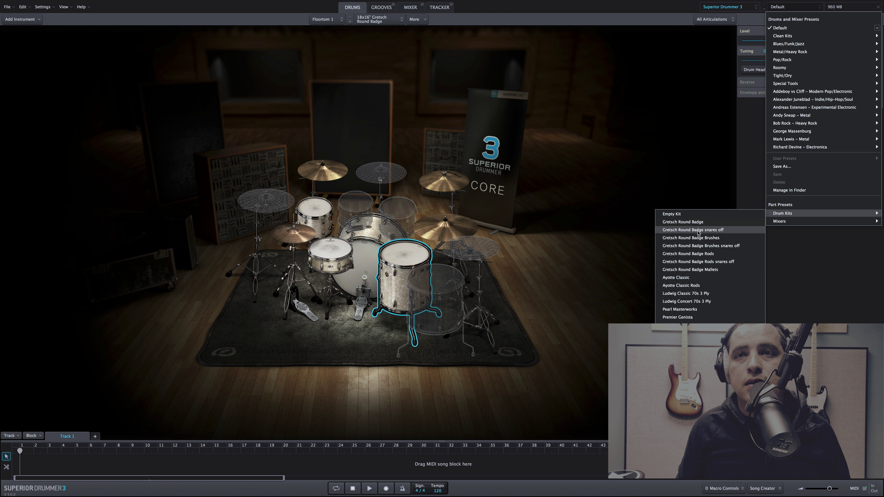
left_click(677, 278)
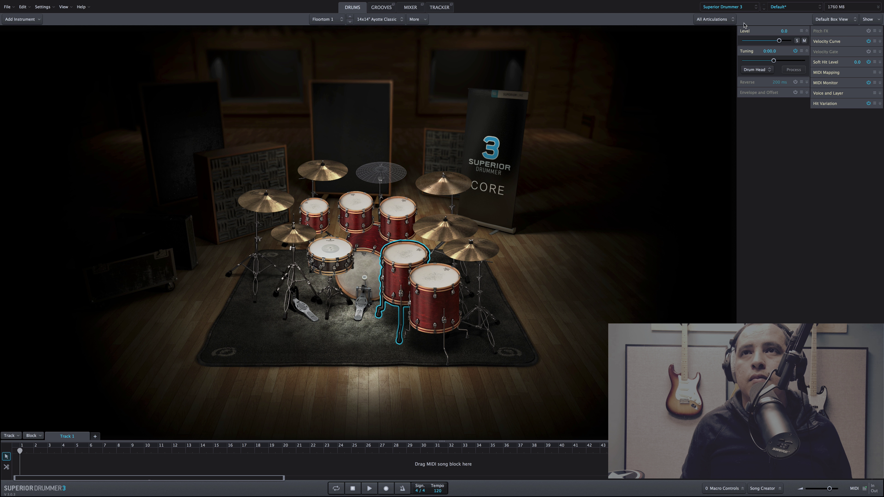
Load the Ludwig Classic 70s 3 Ply drum kit, and replace it with the Pearl Masterworks kit
left_click(790, 7)
mouse_move(801, 214)
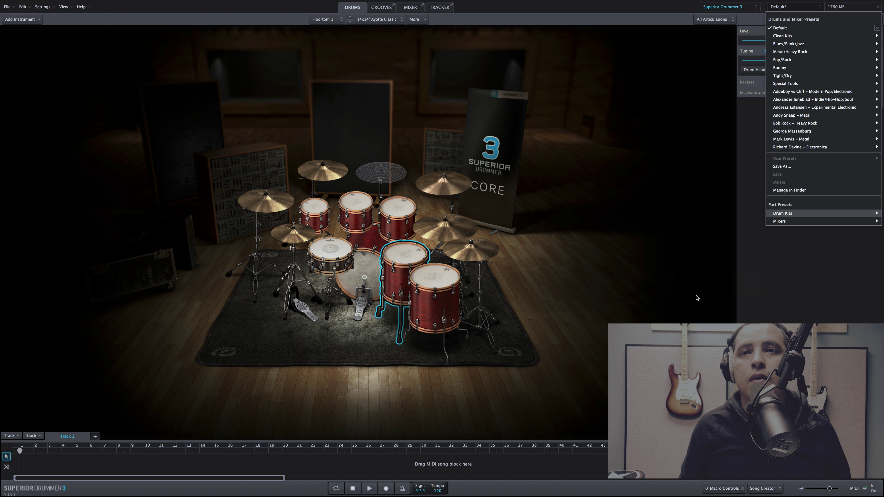
left_click(634, 239)
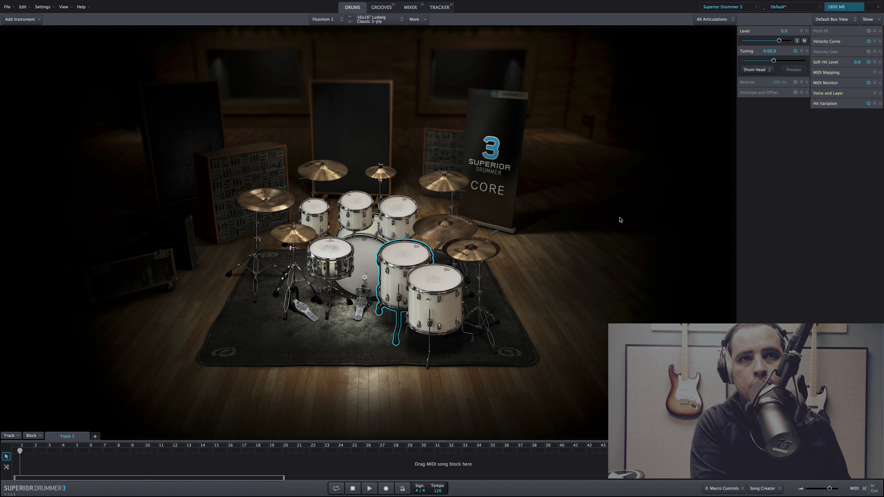
left_click(787, 7)
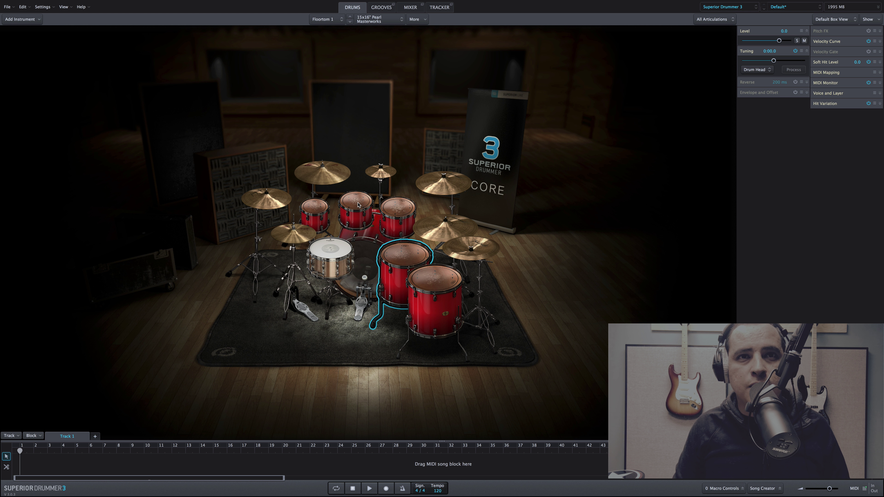
Replace the current drum kit with the Premier Genista kit from the part presets
left_click(790, 6)
mouse_move(783, 213)
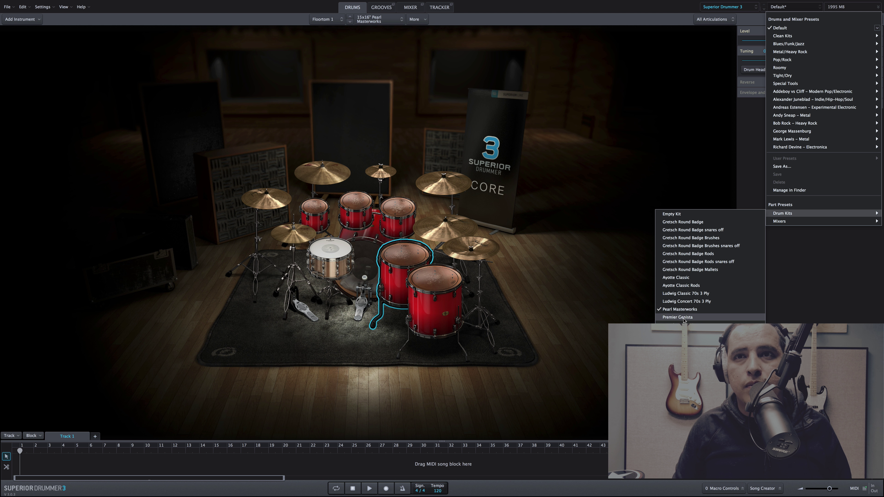
left_click(683, 318)
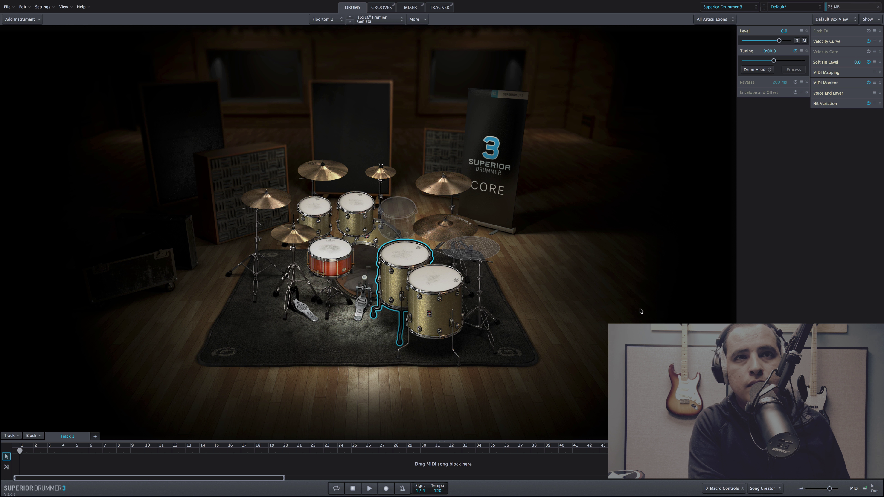
Load the Yamaha Beech Custom drum kit from the drum kit part presets
left_click(790, 7)
mouse_move(783, 214)
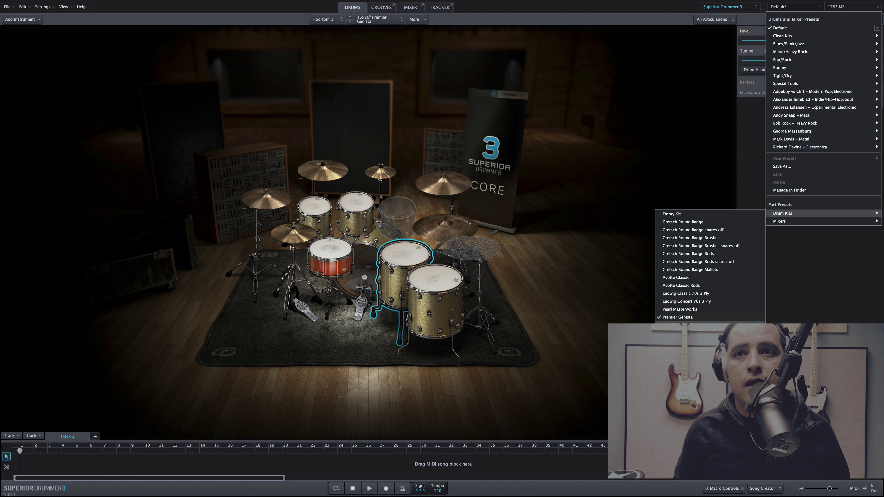
left_click(680, 326)
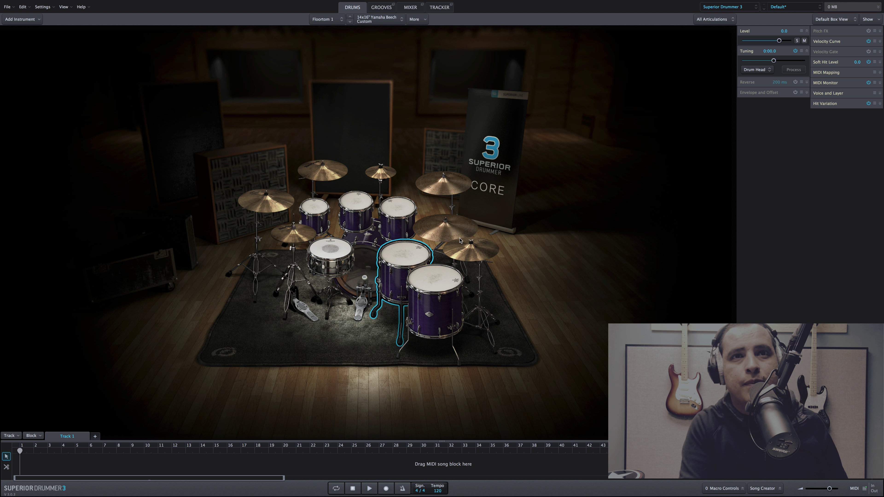
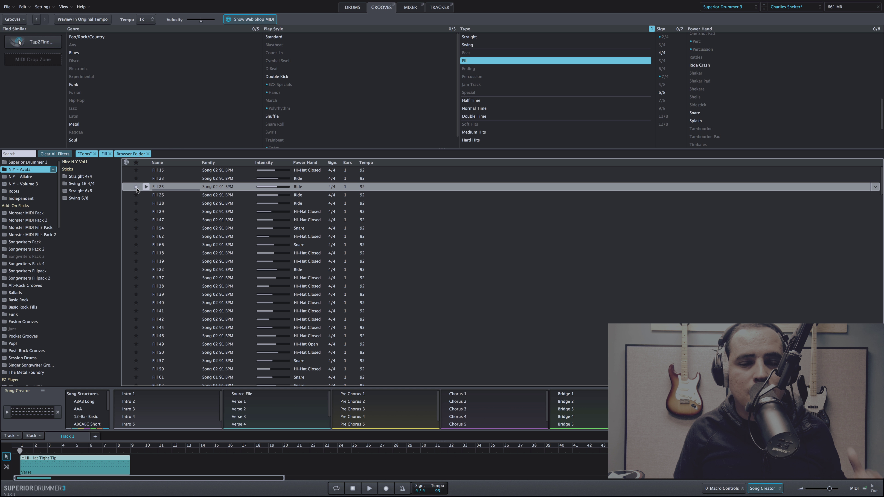
Mark the Fill 25 groove as a favourite in the groove list
left_click(136, 187)
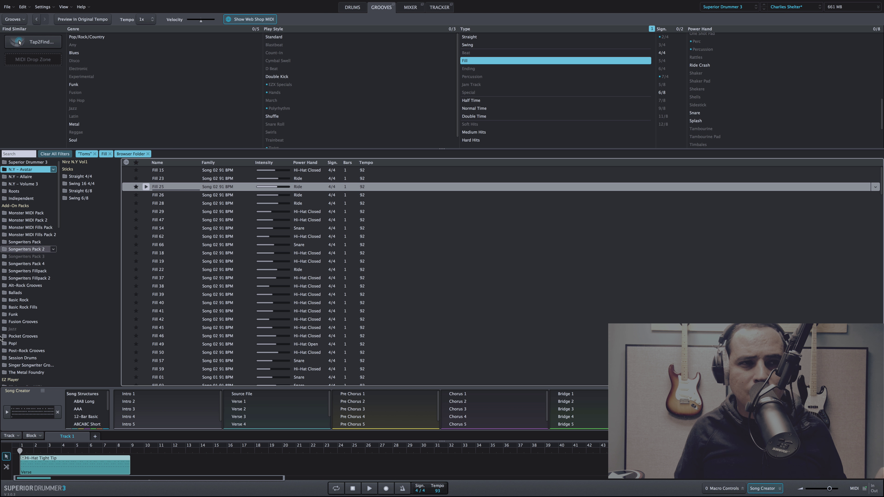
Remove the source groove from the Song Creator and close it, and clear all groove filters
left_click(57, 412)
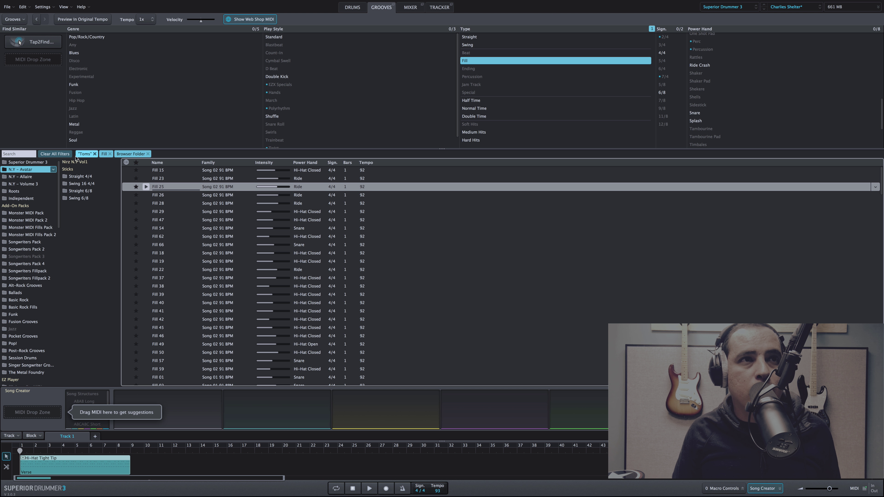
left_click(68, 154)
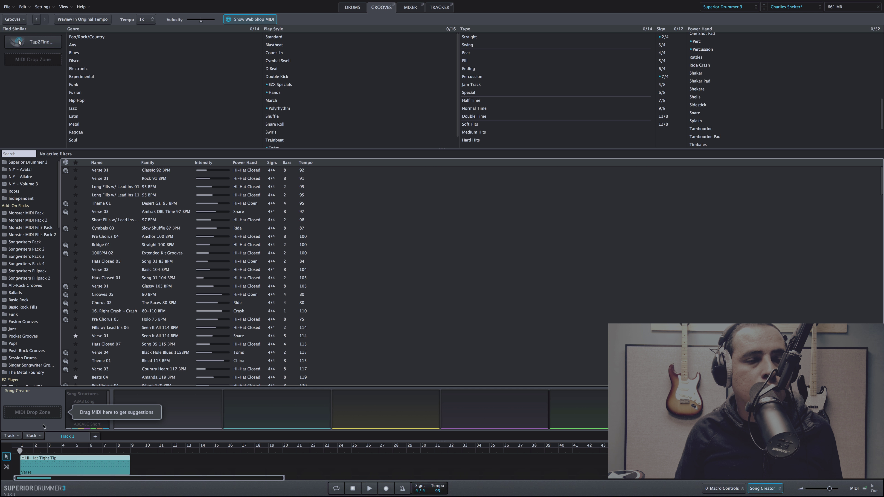
left_click(757, 490)
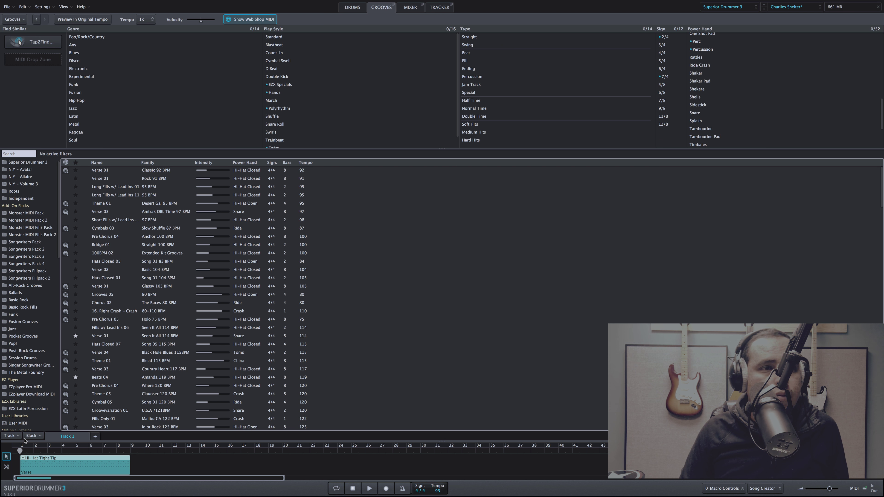
right_click(64, 463)
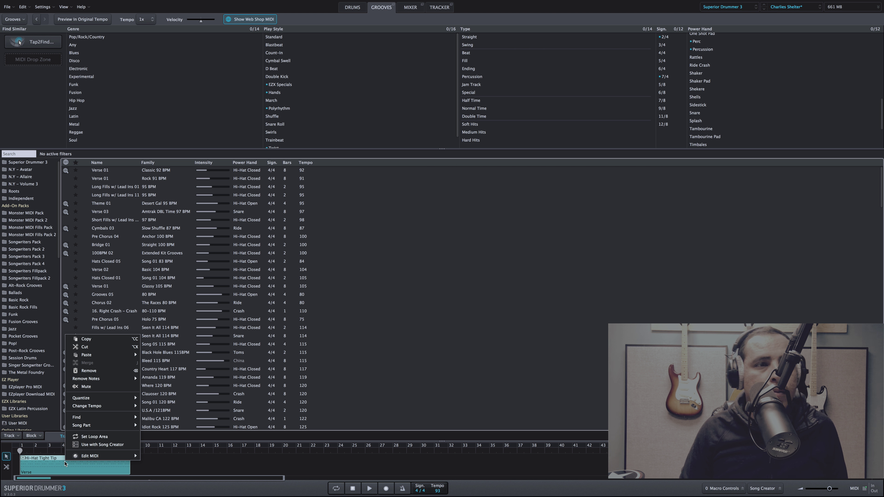
mouse_move(85, 460)
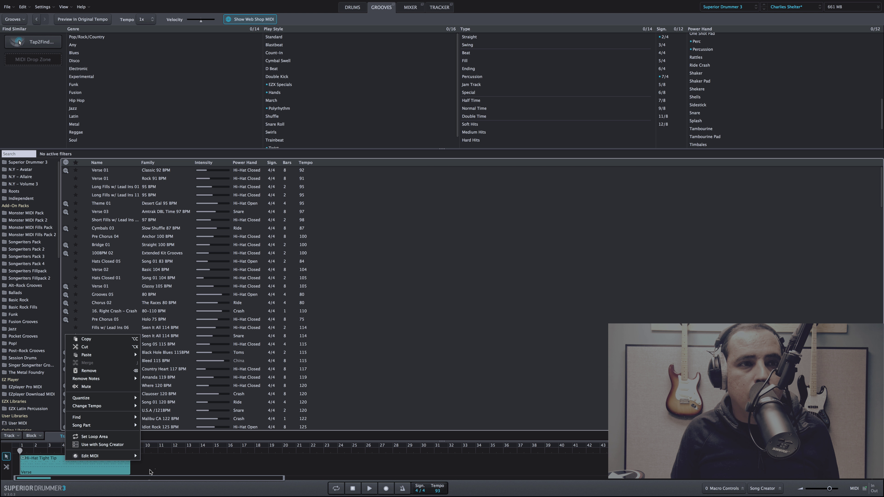
left_click(141, 466)
Add an empty MIDI block on Track 1 after the Hi-Hat Tight Tip block and move it to start at bar 10
right_click(140, 465)
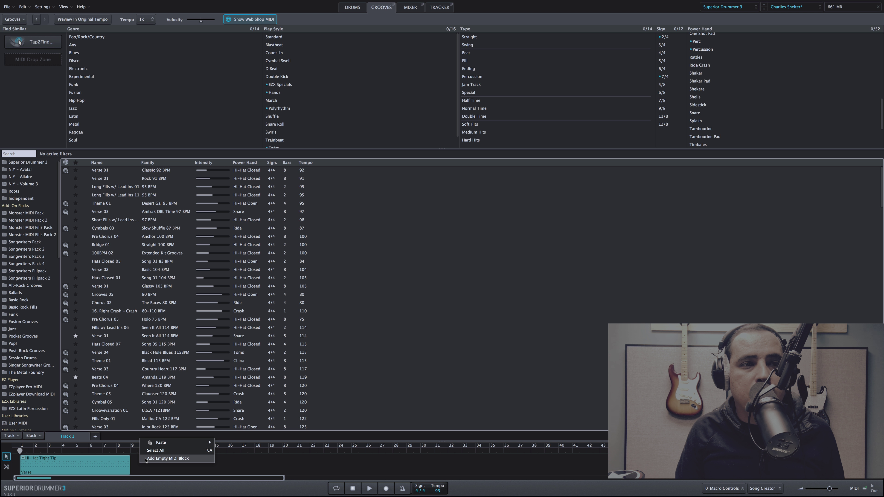
left_click(167, 458)
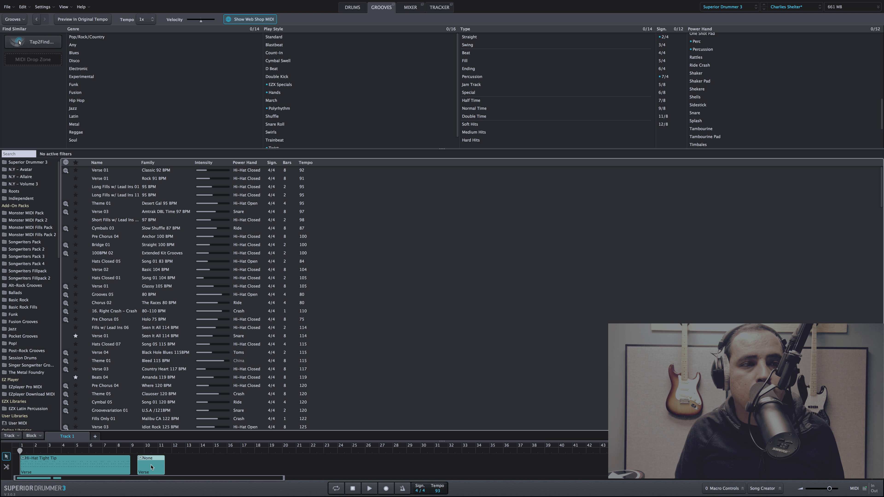
left_click_drag(151, 467, 158, 467)
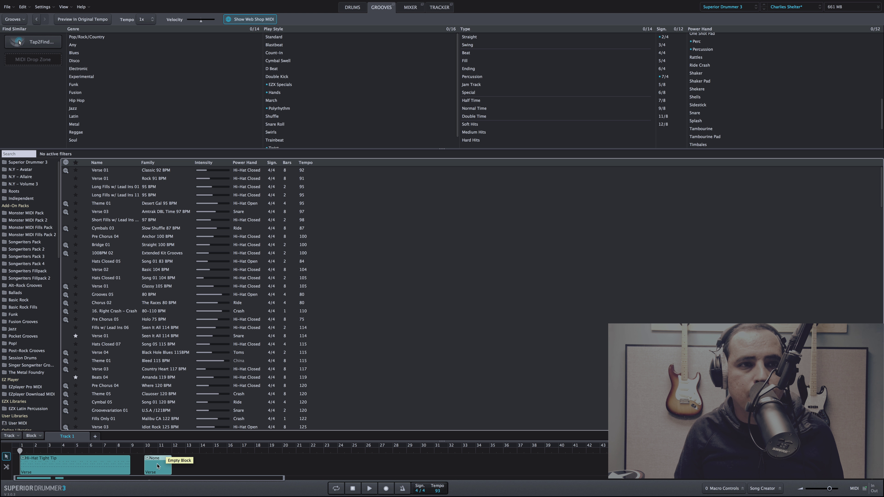
Open the empty MIDI block at bar 10 in the Grid Editor and check the 1/16 snap resolution options
right_click(157, 467)
mouse_move(179, 462)
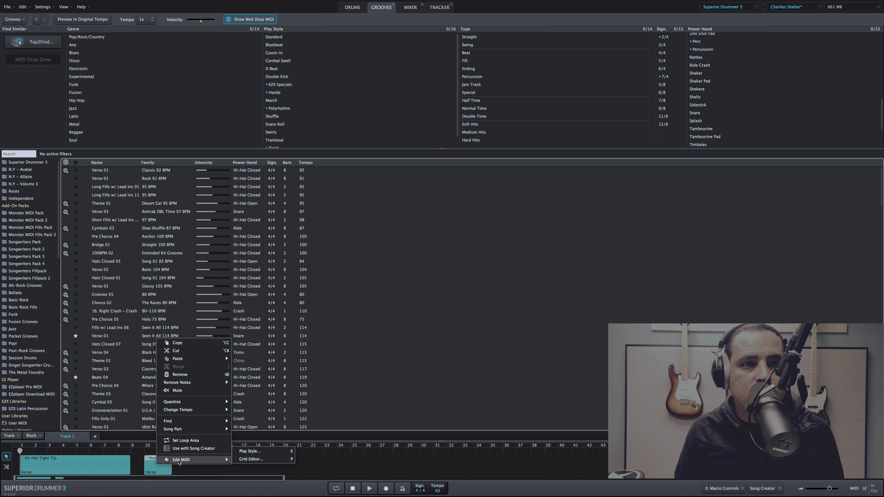
left_click(251, 460)
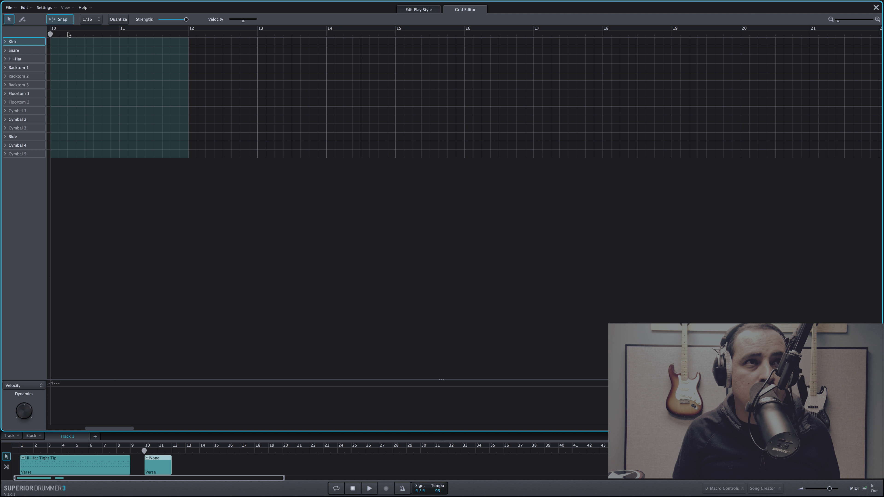
left_click(93, 20)
left_click(94, 22)
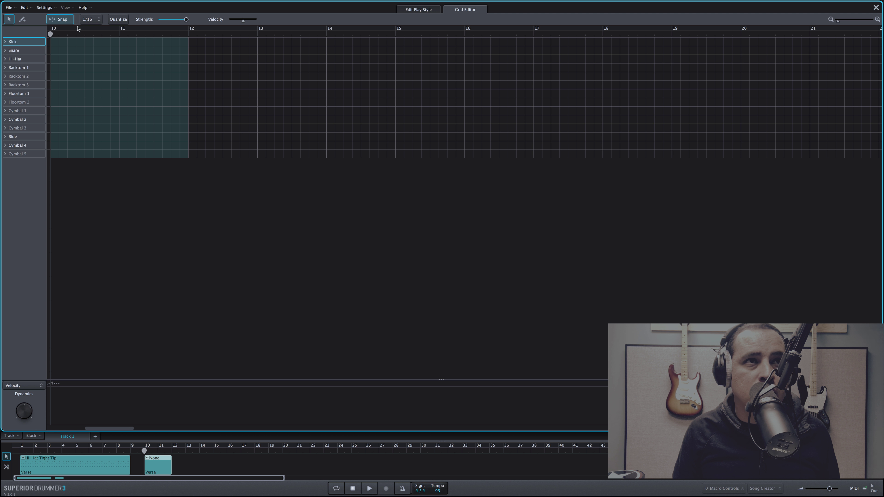
Expand the Kick lane, place four quarter-note Right hits on the beats of bar 10, and play them back
left_click(6, 42)
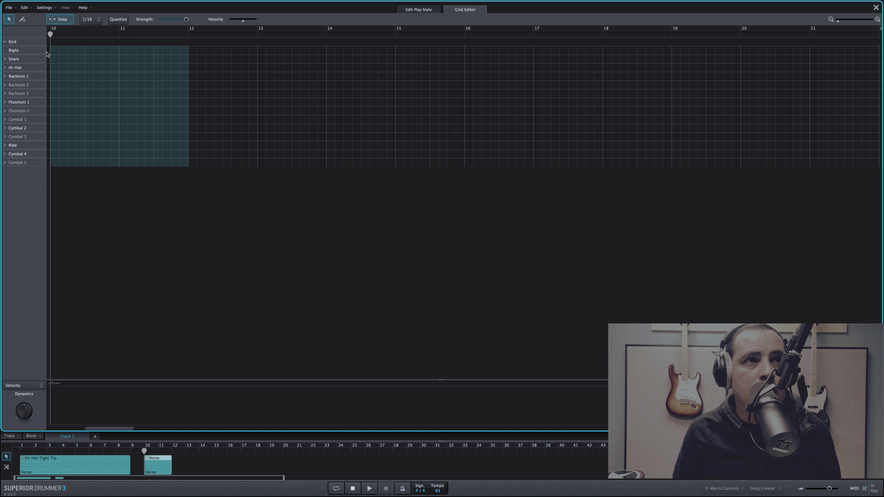
key("d")
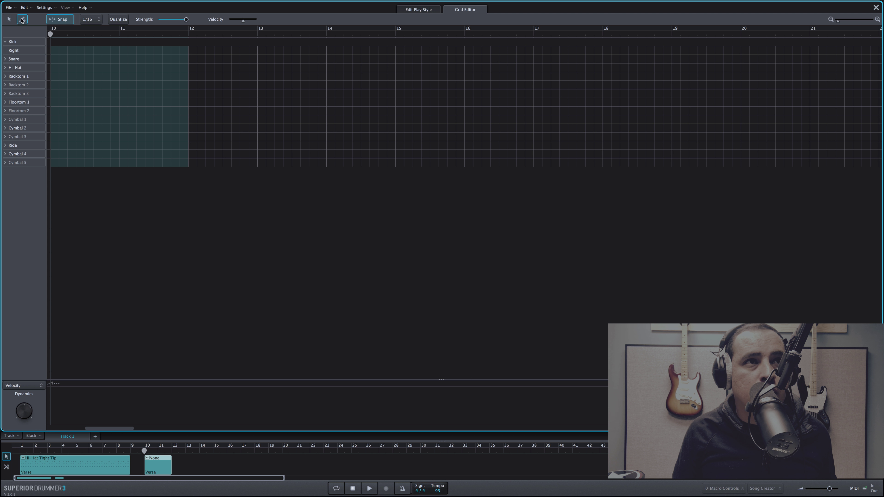
left_click(51, 51)
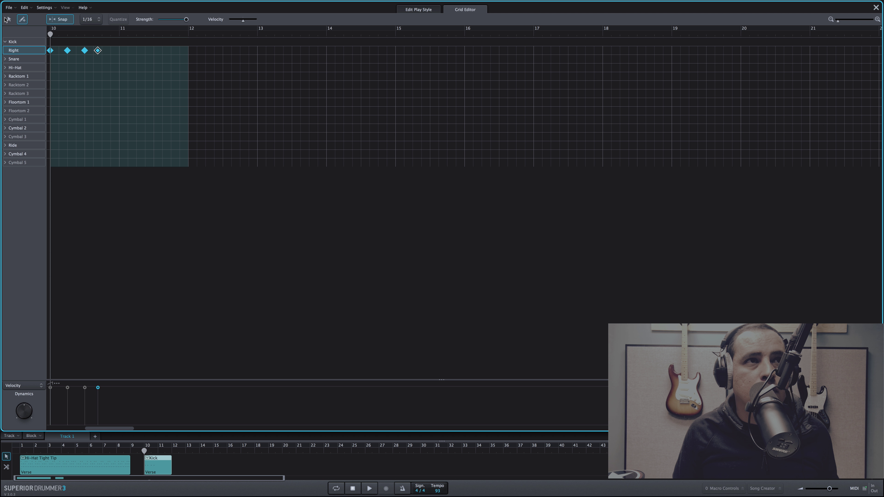
key("v")
left_click_drag(98, 51, 102, 51)
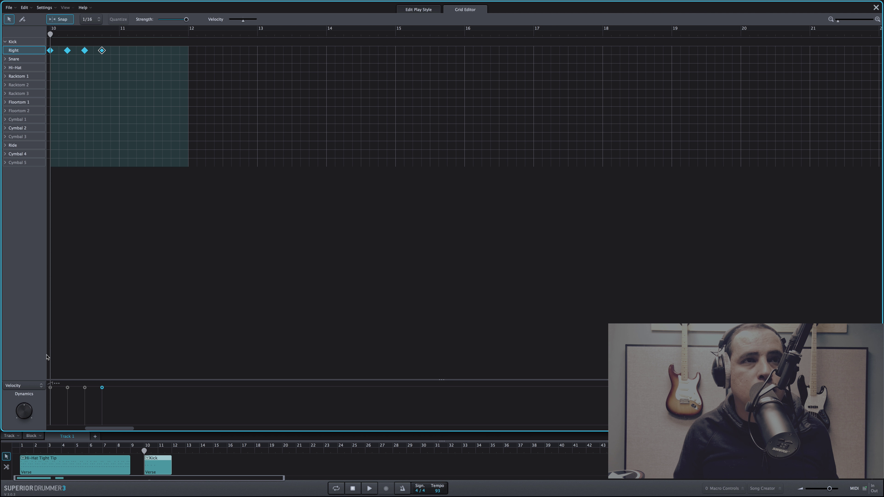
key("space")
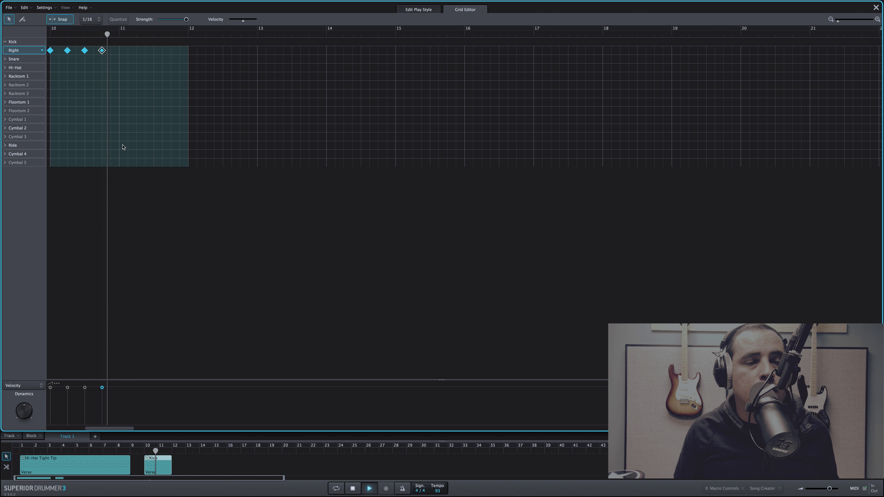
key("space")
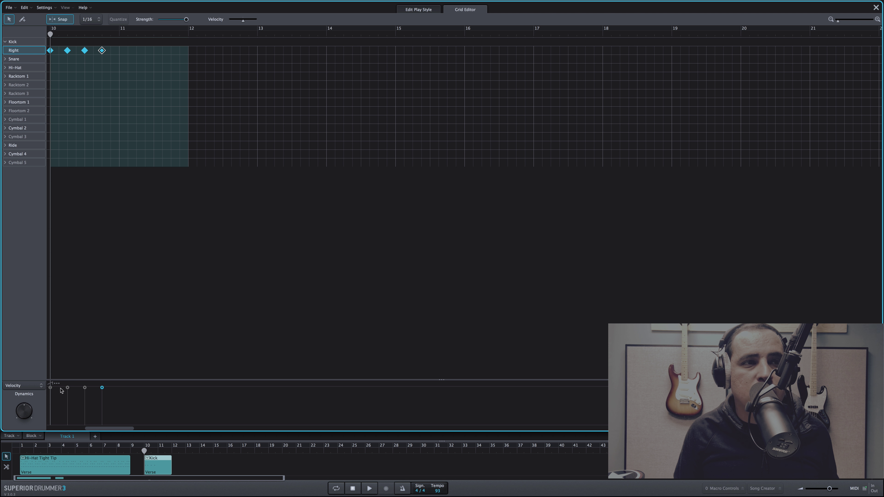
Lower the velocities of all four kick hits in bar 10, playing the pattern back to check the dynamics
left_click_drag(67, 387, 104, 410)
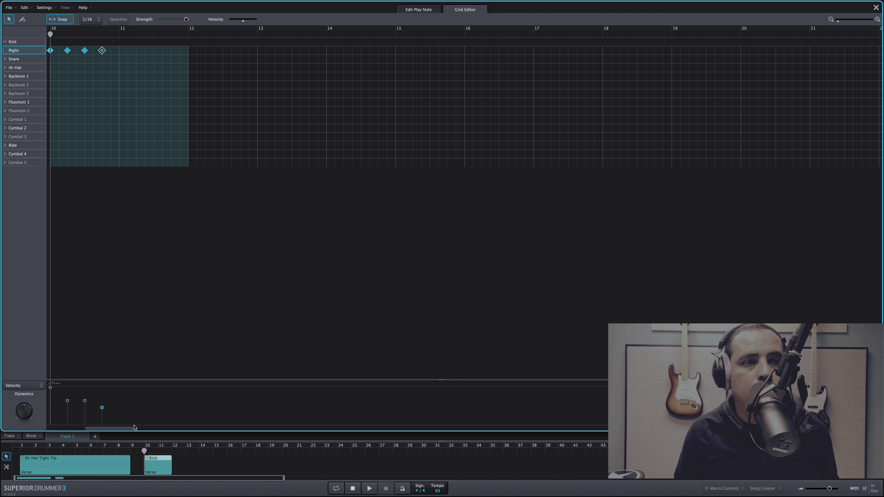
key("space")
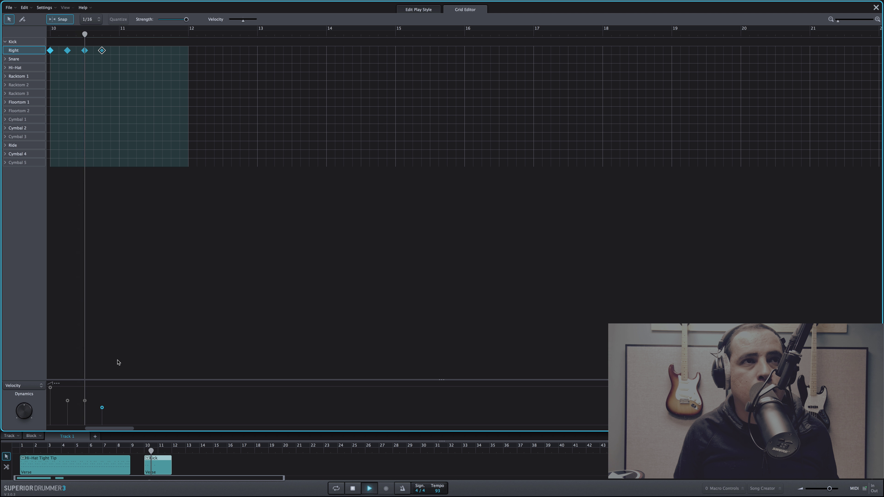
key("space")
mouse_move(53, 400)
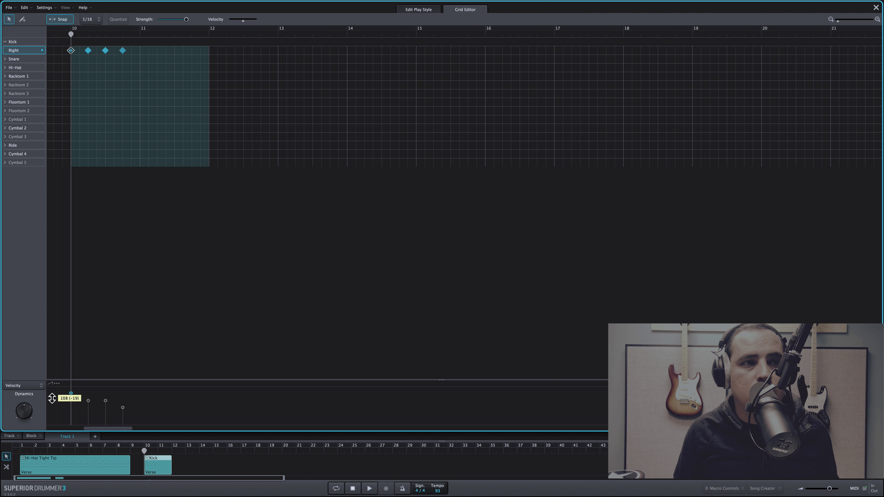
left_click_drag(211, 402, 211, 405)
key("space")
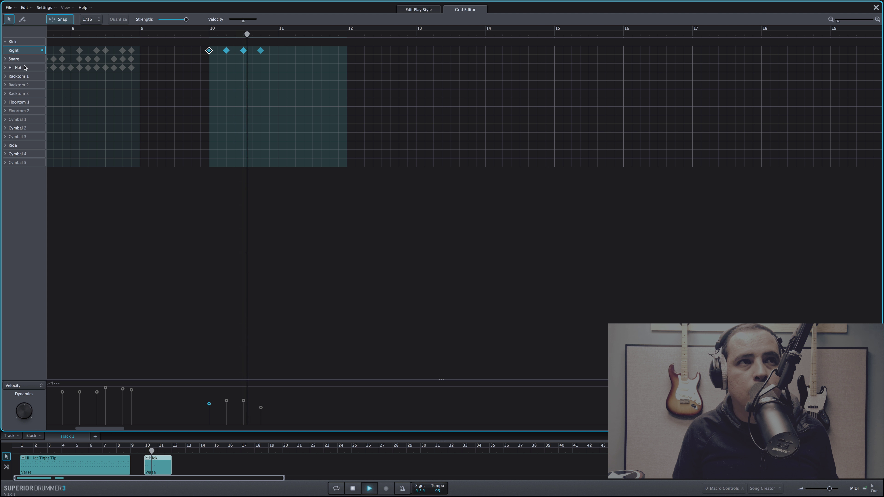
key("space")
Expand the Snare lane, place four Center hits on the off-beat eighths between the bar 10 kicks, and play the pattern back
left_click(5, 59)
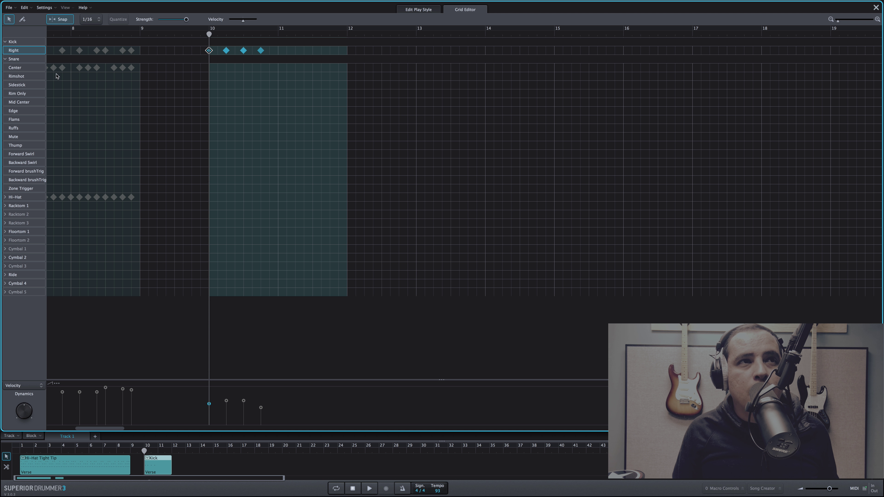
left_click(7, 60)
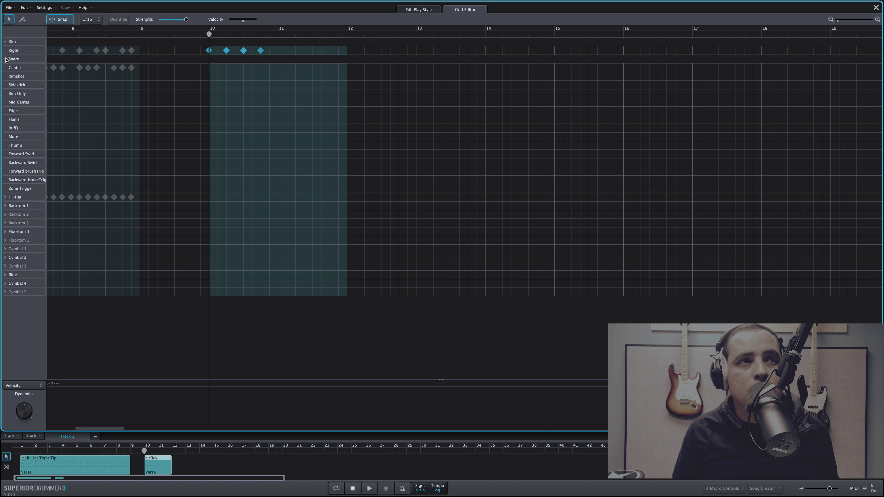
left_click(6, 59)
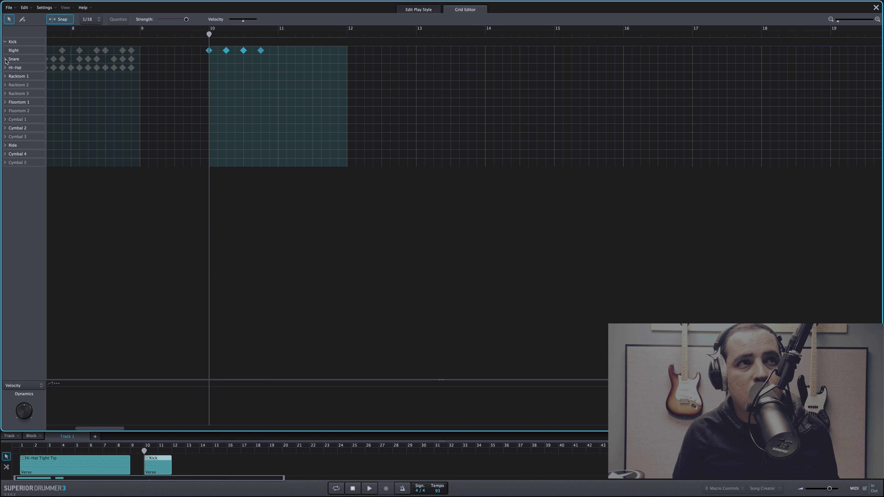
left_click(5, 60)
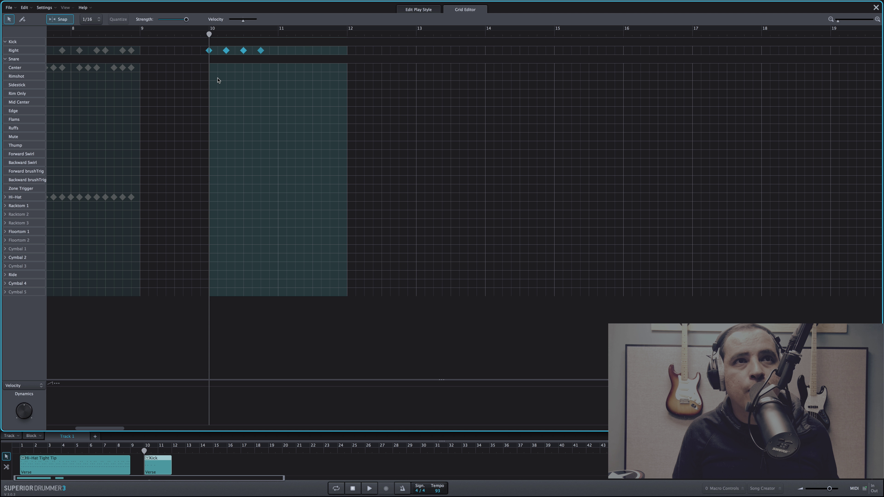
left_click(23, 19)
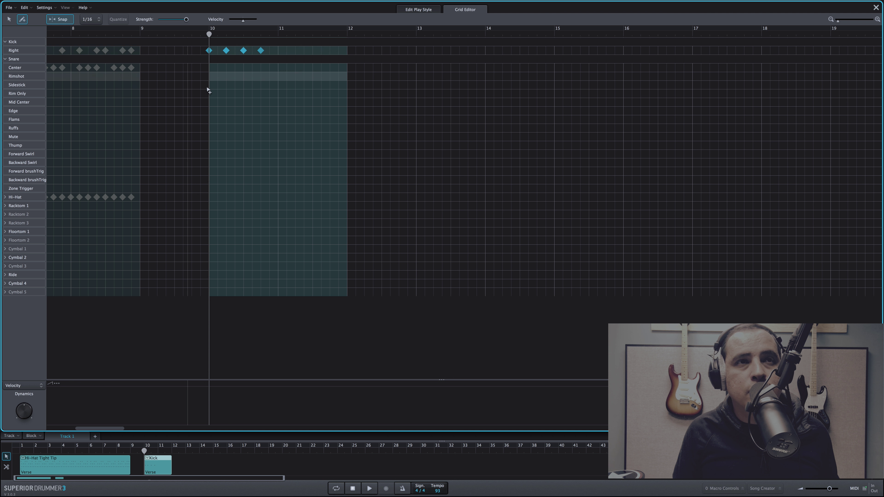
left_click(218, 69)
left_click(235, 68)
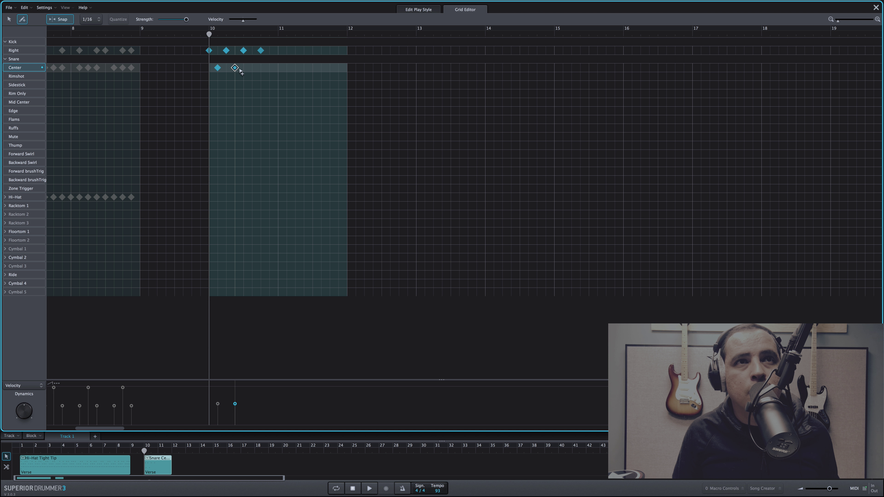
left_click(252, 67)
left_click(270, 68)
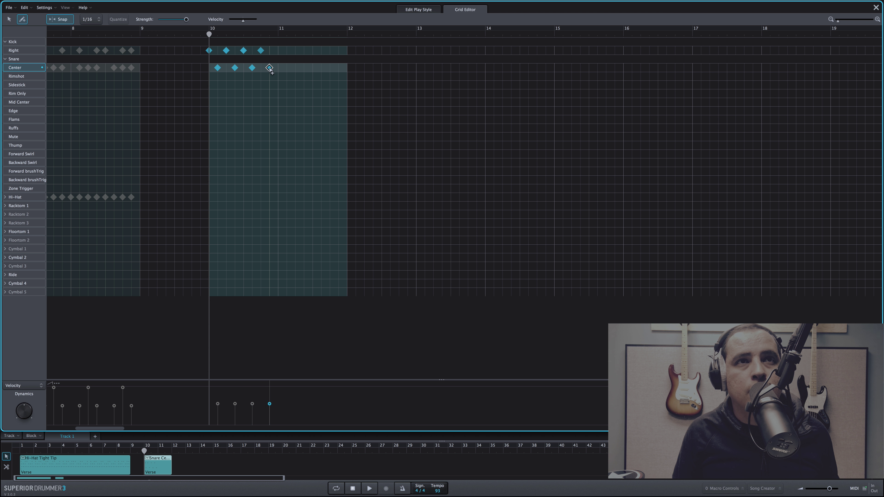
key("space")
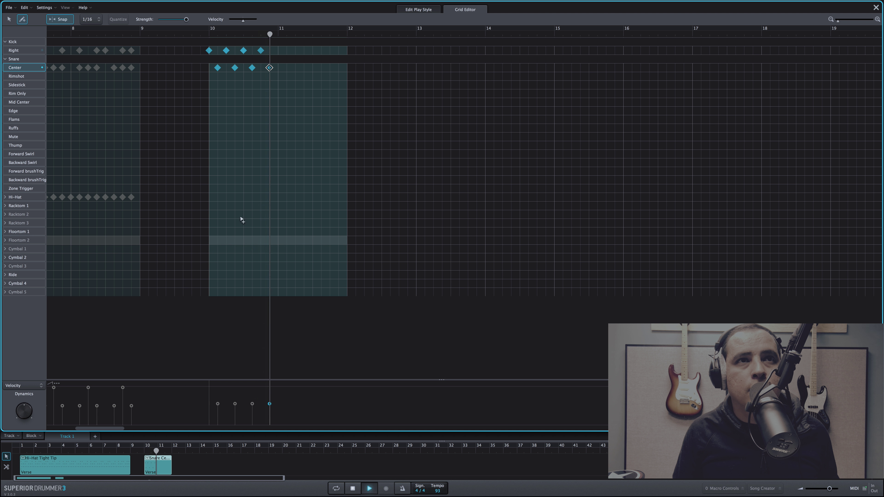
key("space")
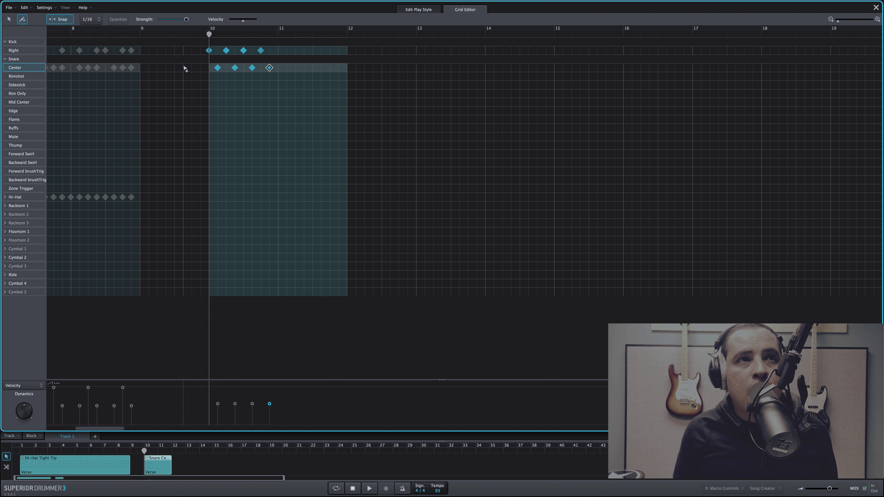
Add Center snare hits on the sixteenths before and after each off-beat snare hit in bar 10, and play the pattern back
left_click(878, 20)
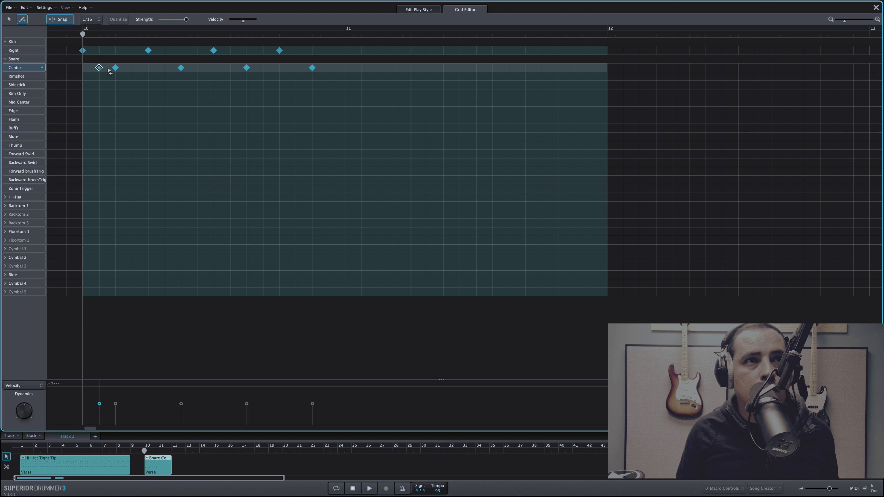
left_click(131, 67)
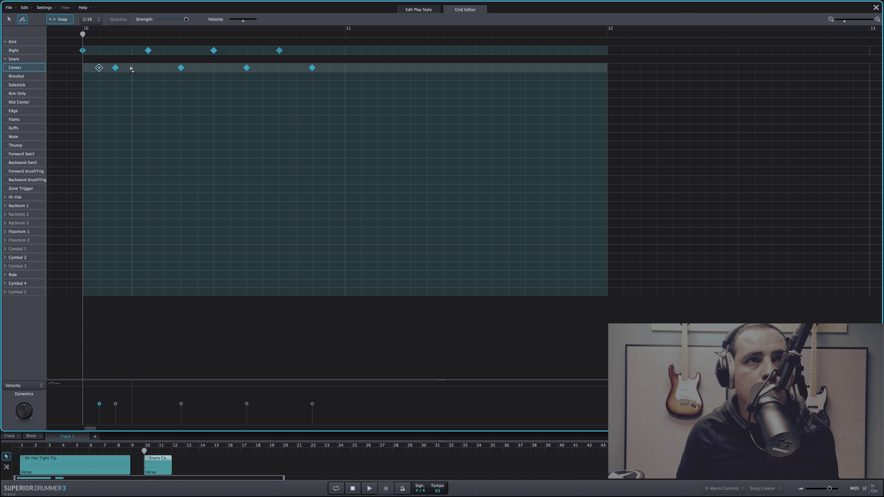
left_click(164, 67)
left_click(197, 67)
left_click(230, 68)
left_click(263, 68)
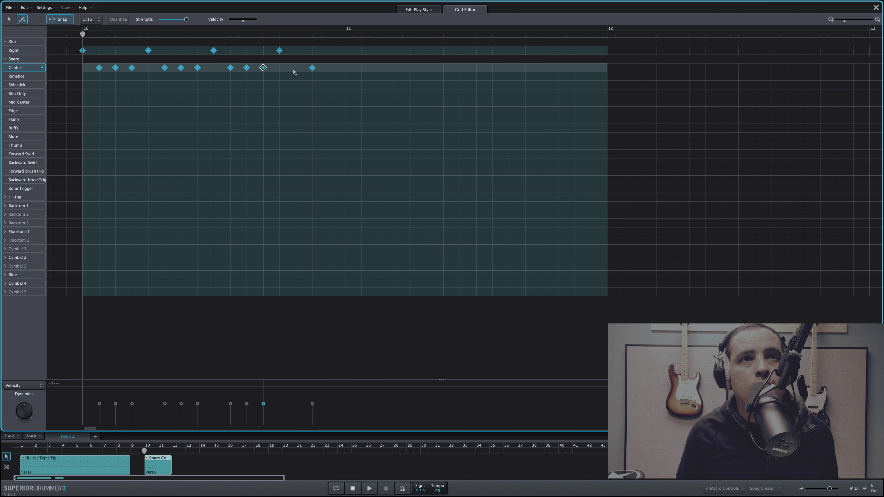
left_click(296, 68)
left_click(328, 69)
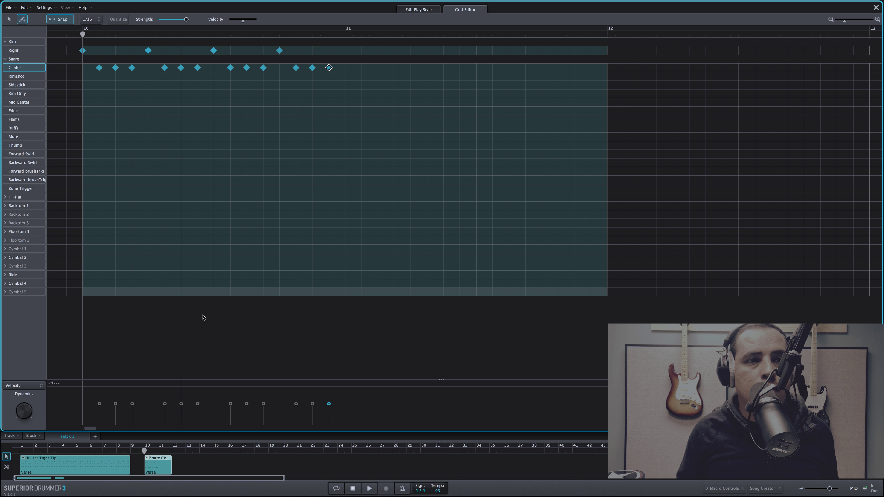
key("space")
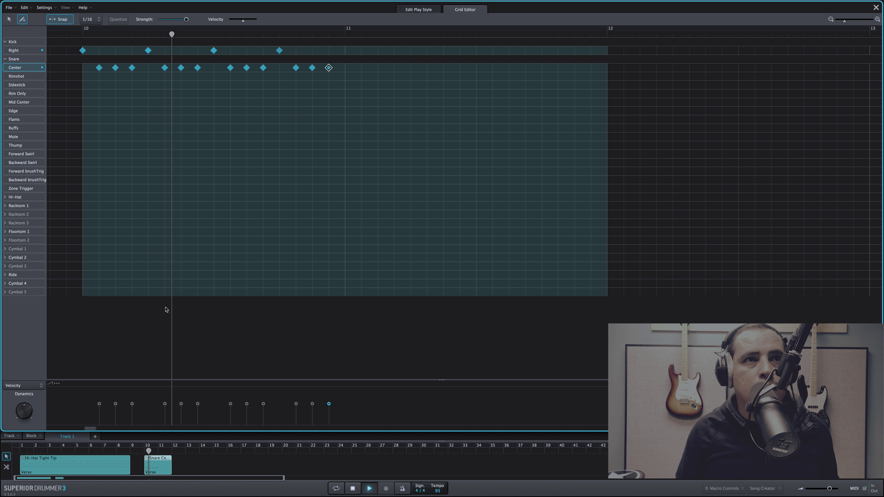
key("space")
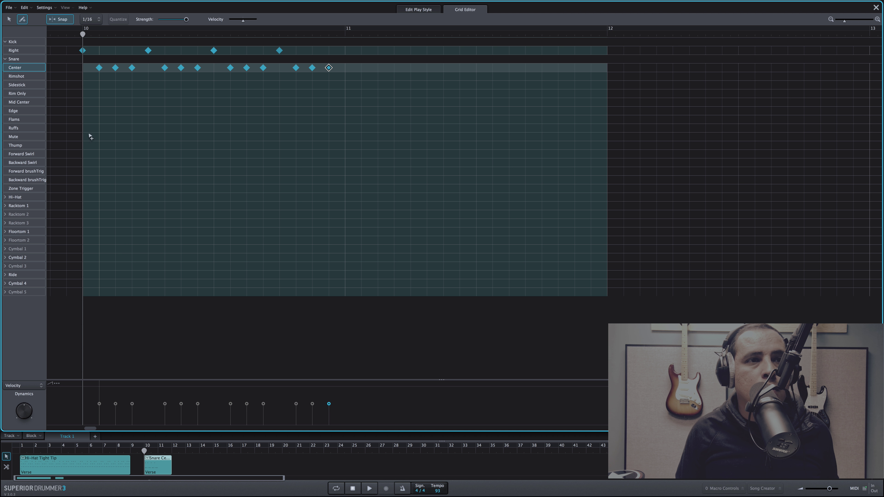
Lower the velocities of all the Center snare hits in bar 10 to slightly varied levels and play the pattern back
left_click(10, 19)
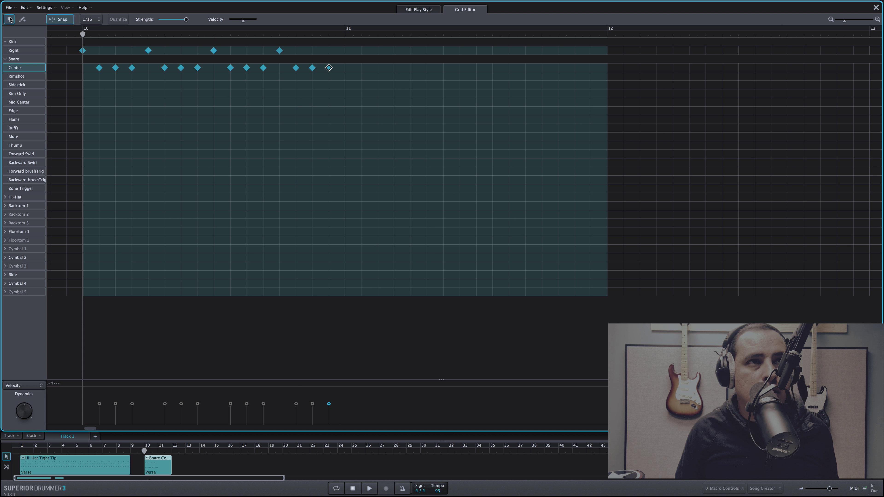
left_click(99, 68)
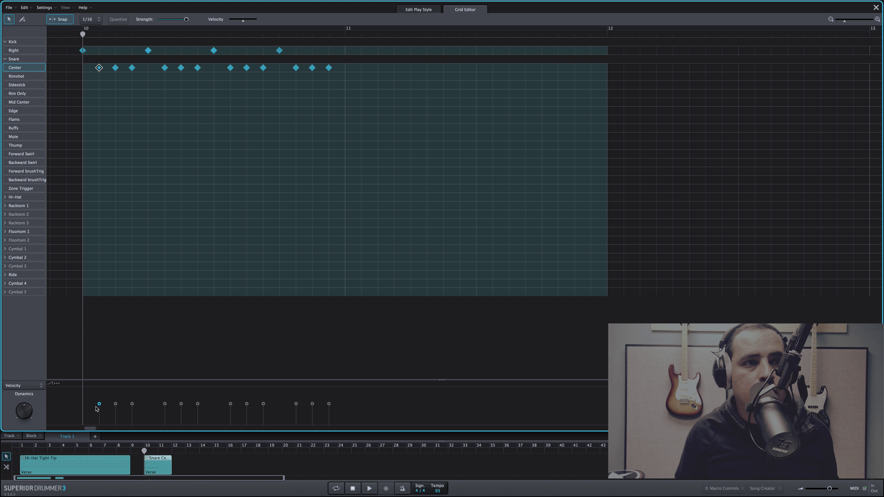
left_click_drag(100, 404, 250, 414)
left_click_drag(263, 404, 329, 410)
left_click(297, 411)
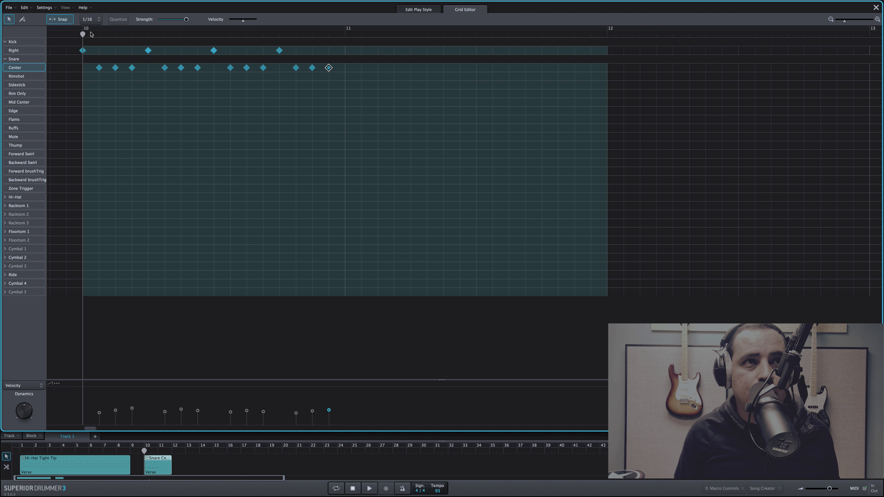
key("space")
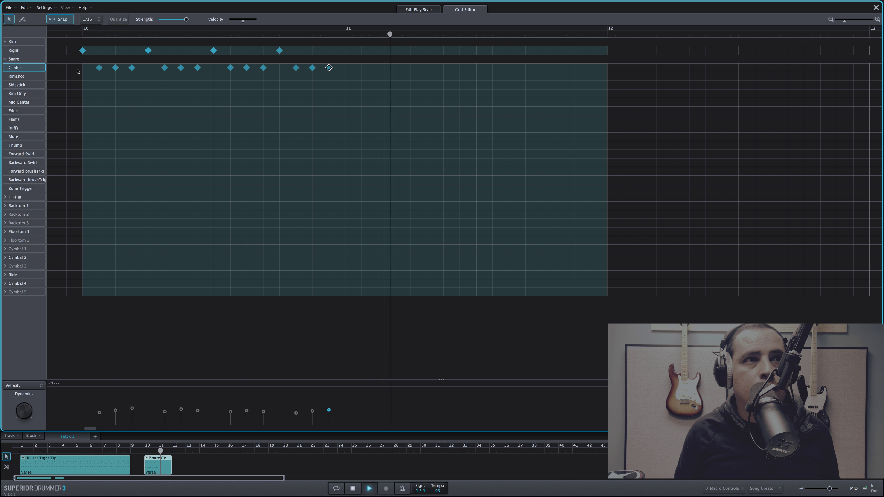
key("space")
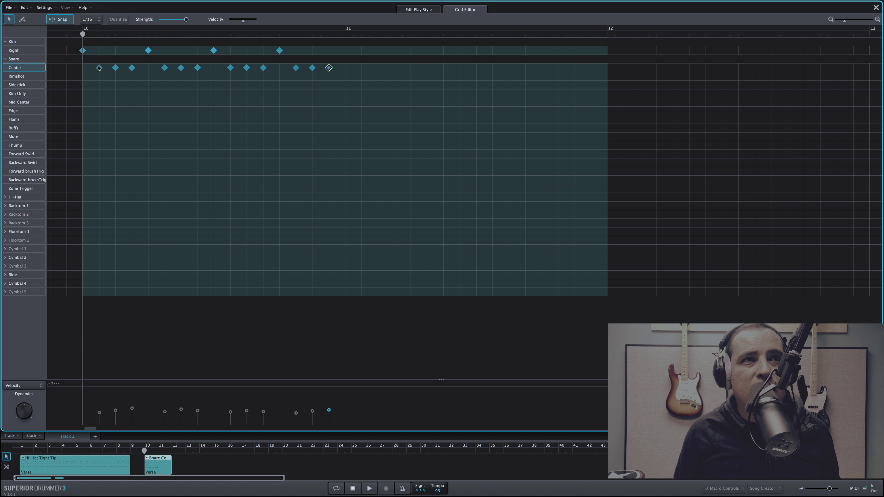
Move all the bar 10 snare hits from the Center articulation to Ruffs and play the pattern back
left_click_drag(98, 67, 99, 134)
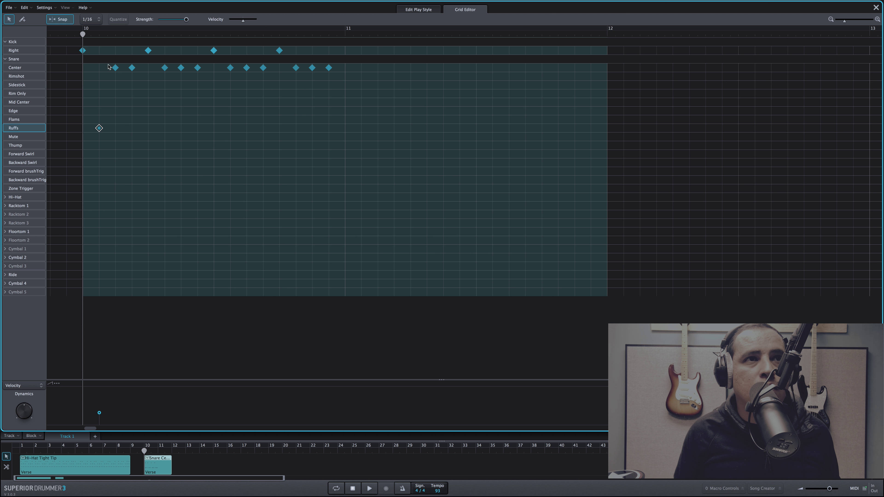
left_click_drag(108, 67, 334, 81)
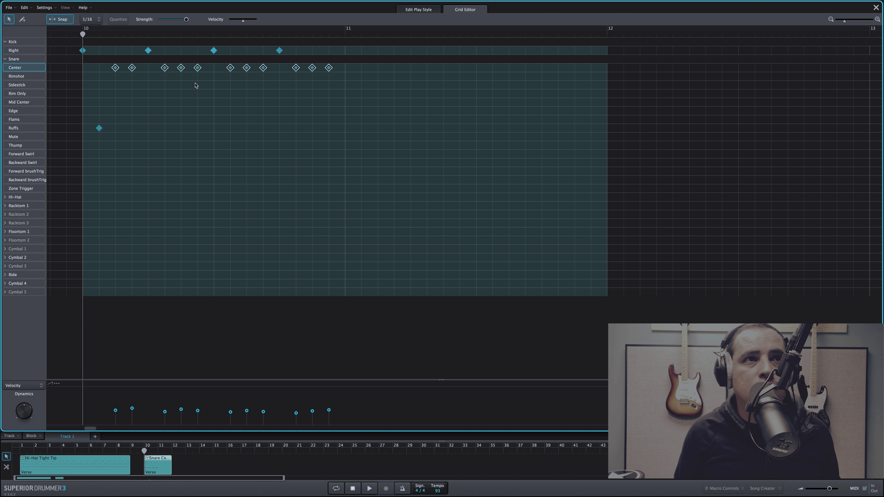
left_click_drag(115, 67, 115, 128)
key("space")
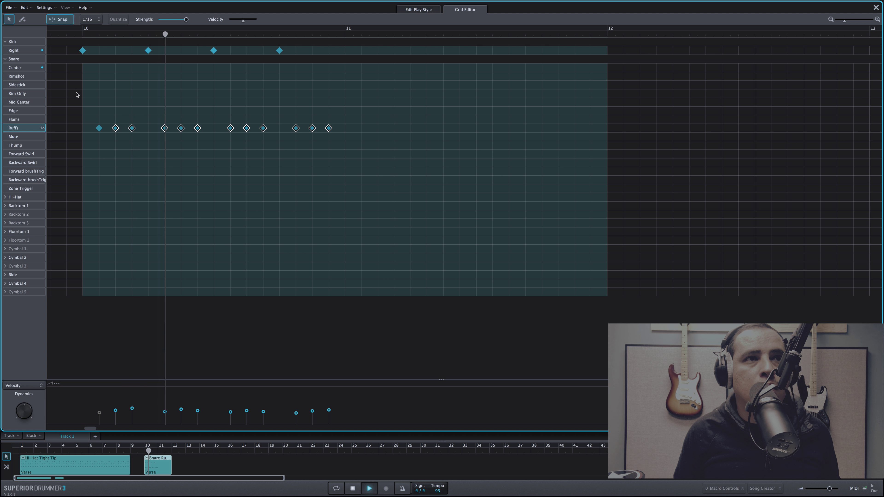
key("space")
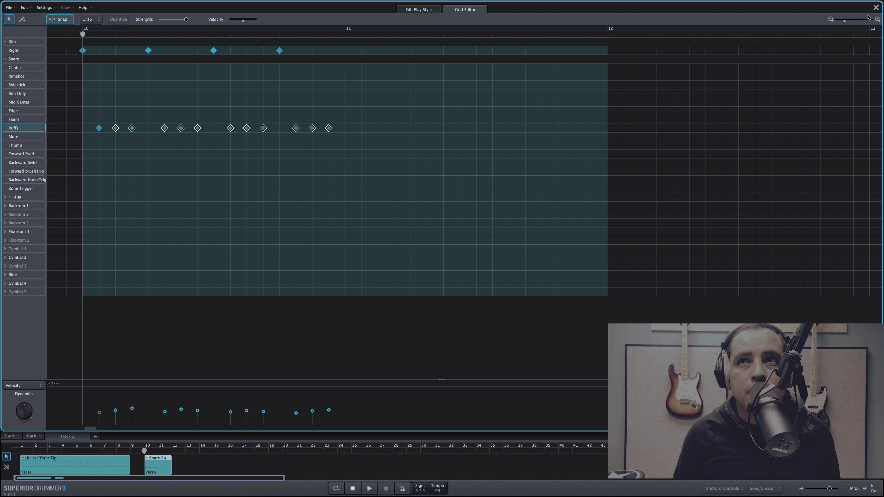
Close the Grid Editor and load the Ruffs, Flams and Mid Center articulations for the kit's snare drum
left_click(876, 8)
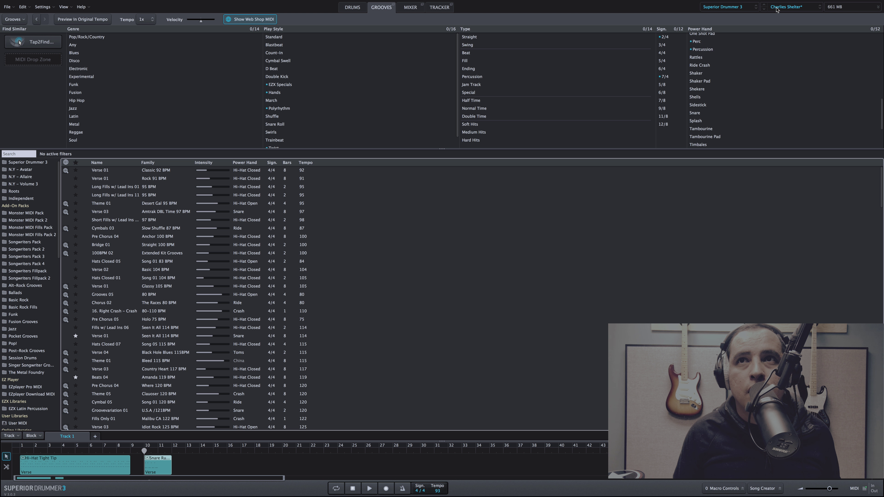
left_click(356, 11)
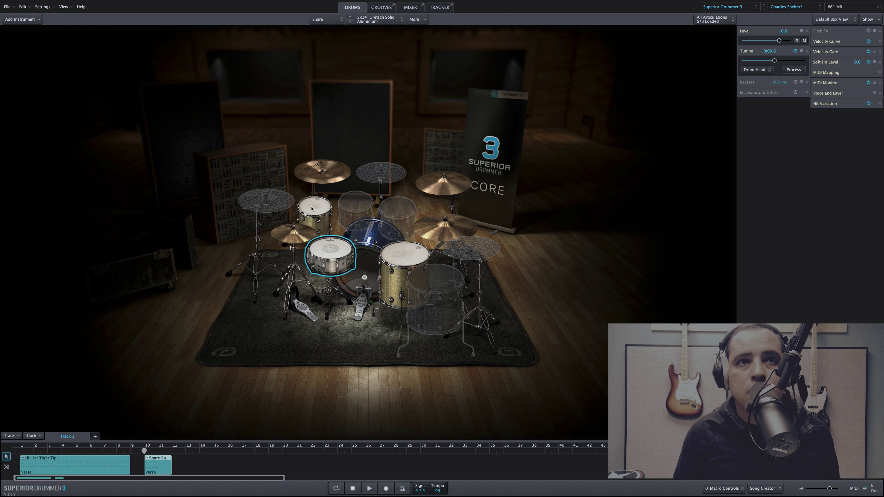
right_click(333, 246)
left_click(329, 246)
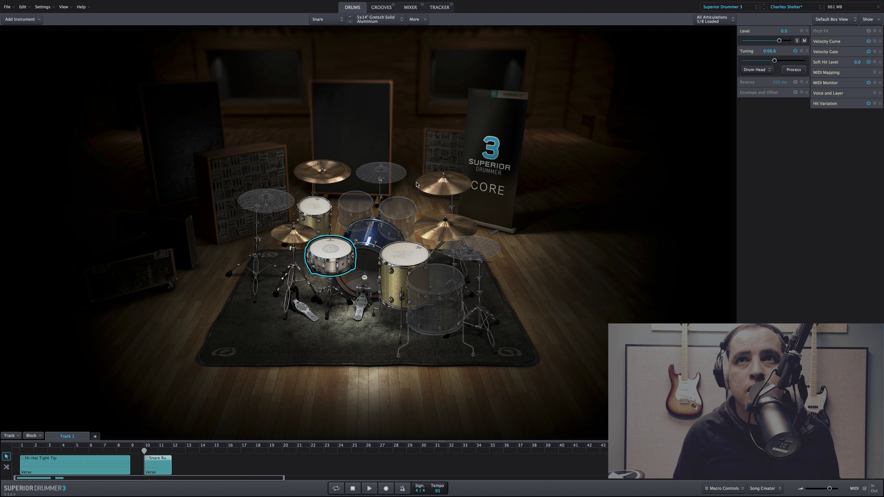
left_click(720, 20)
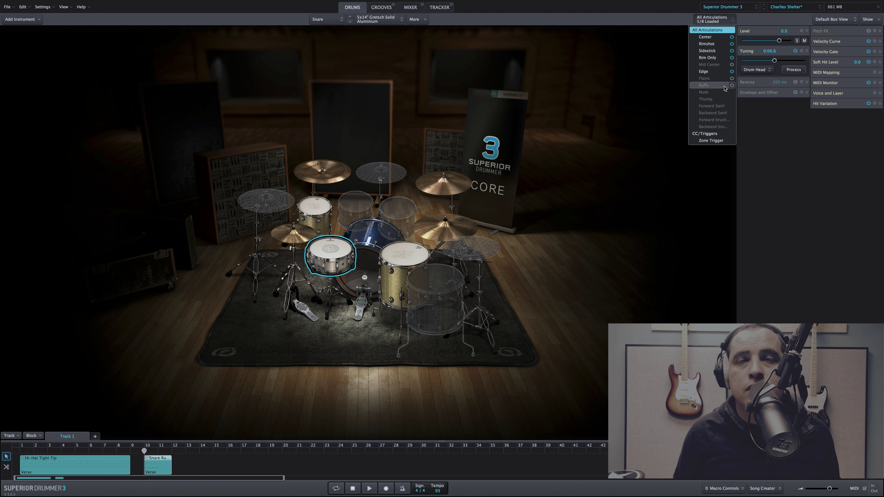
left_click(731, 85)
left_click(732, 78)
left_click(731, 64)
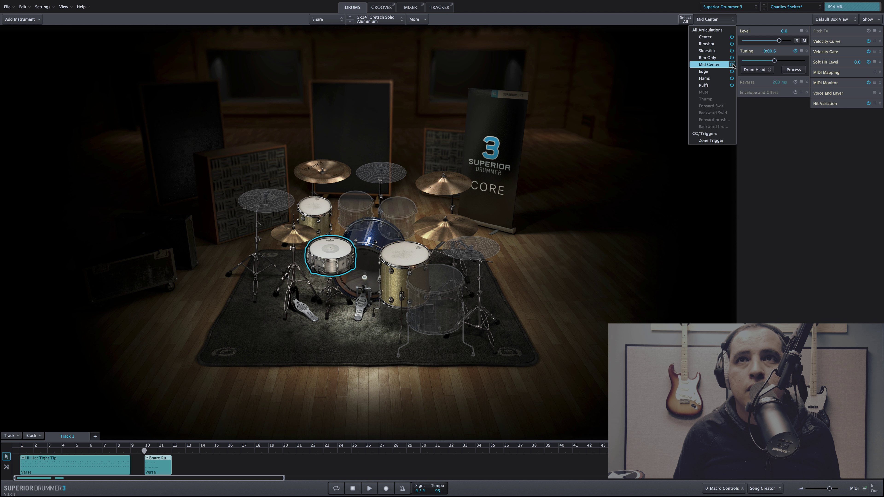
left_click(730, 19)
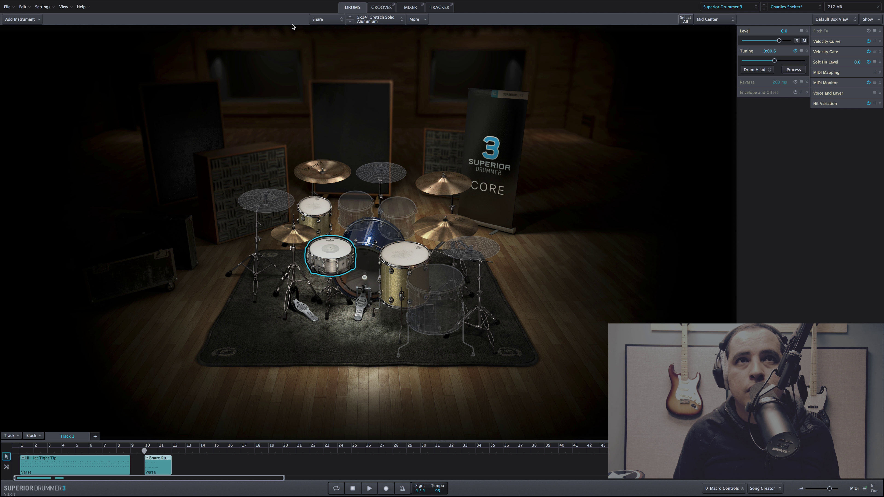
Return to the grooves view and reopen the MIDI block at bar 10 in the Grid Editor
left_click(381, 11)
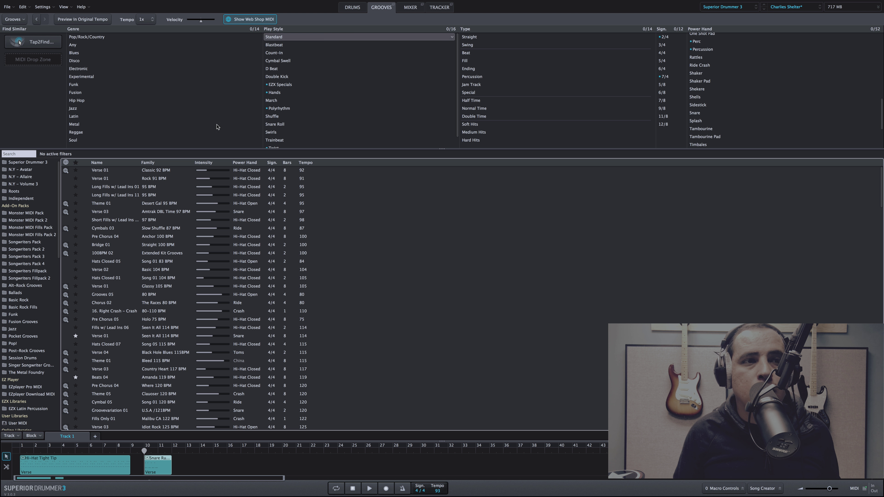
right_click(157, 466)
mouse_move(222, 460)
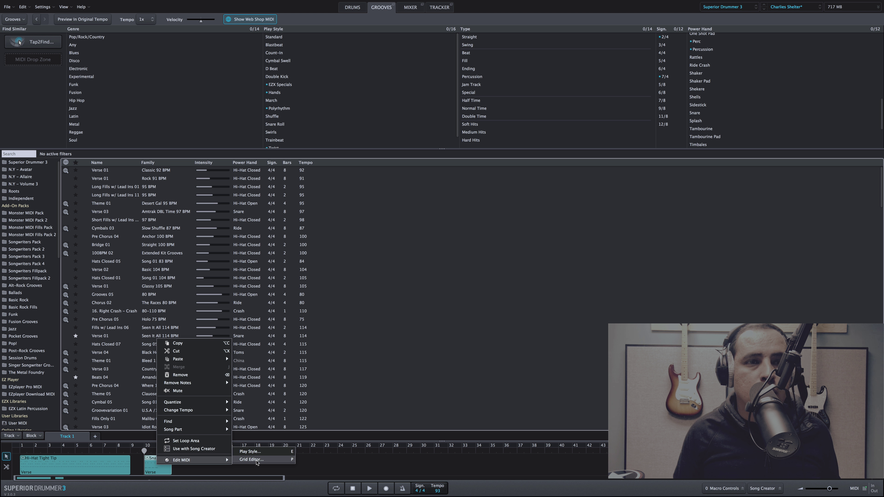
key("Escape")
key("Escape")
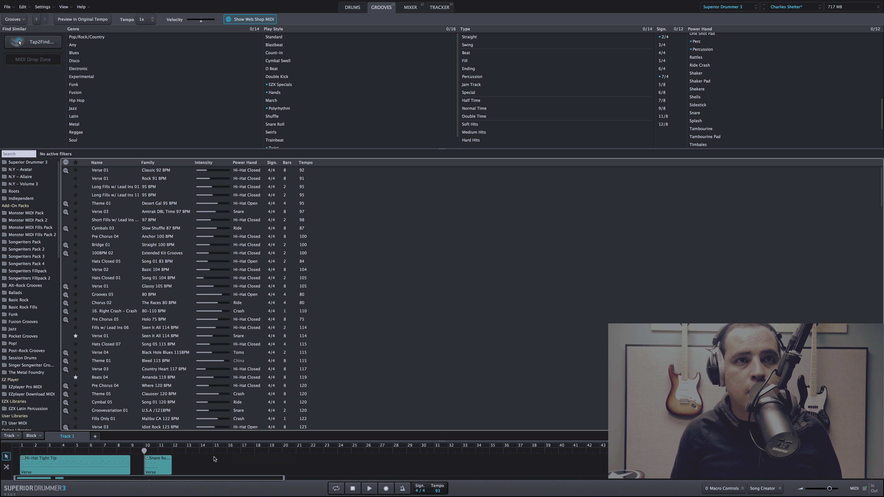
right_click(163, 468)
mouse_move(177, 462)
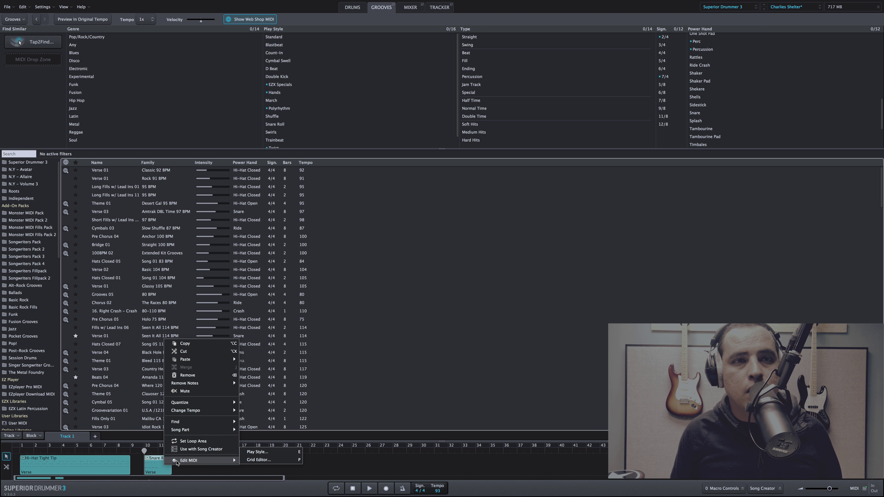
left_click(257, 461)
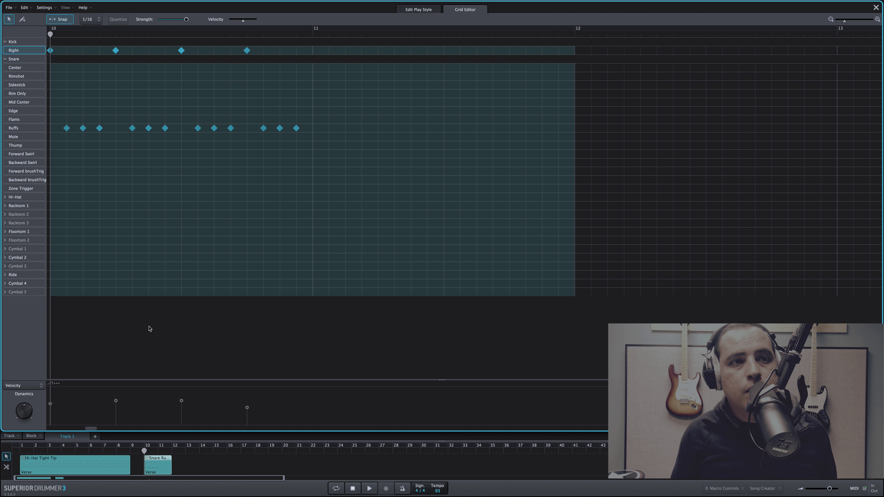
Play the Ruffs pattern, move all the bar 10 snare hits to the Flams articulation and play the pattern back
key("space")
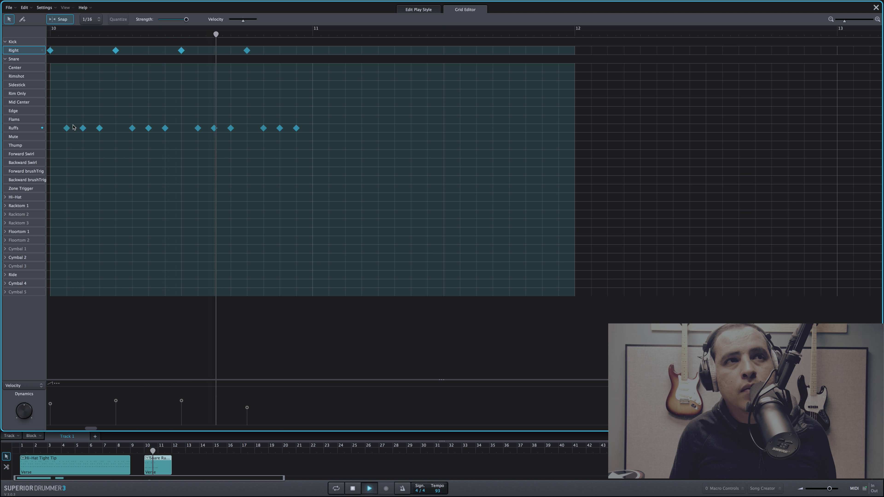
key("space")
left_click_drag(88, 141, 296, 118)
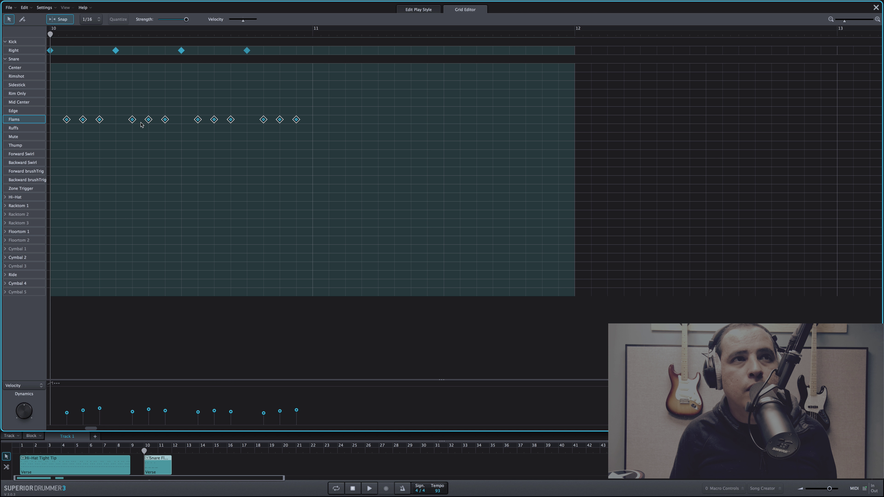
key("space")
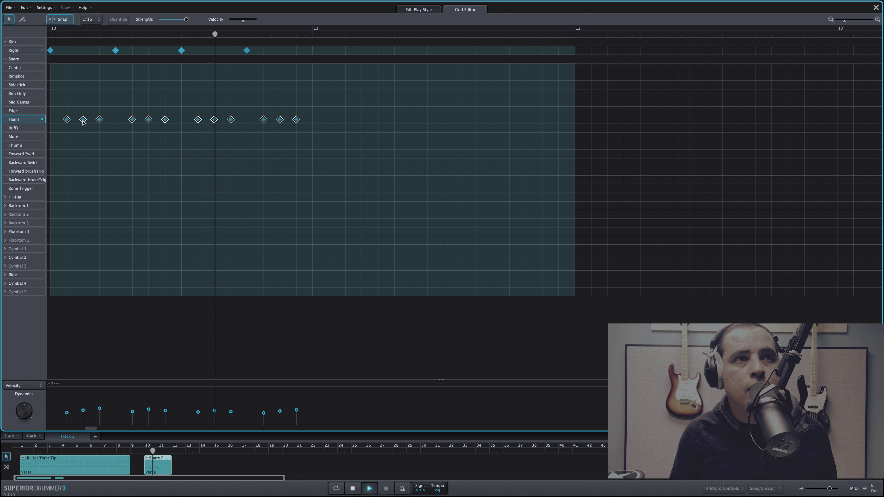
key("space")
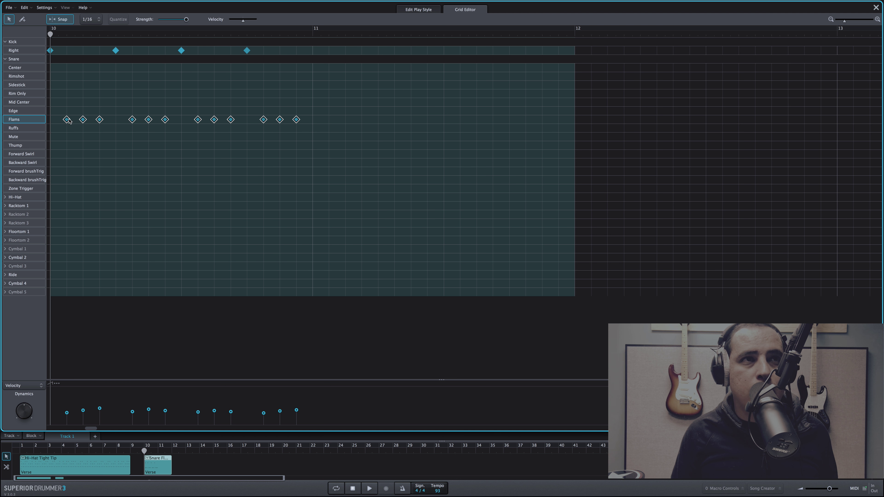
left_click(66, 120)
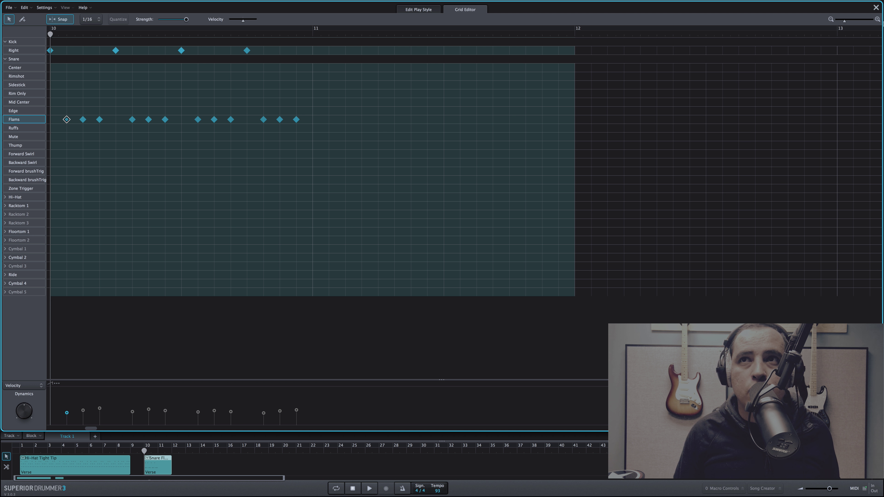
Close the Grid Editor and replace the kit's snare drum with the 5x14" Slingerland Radio King 50s
left_click(876, 8)
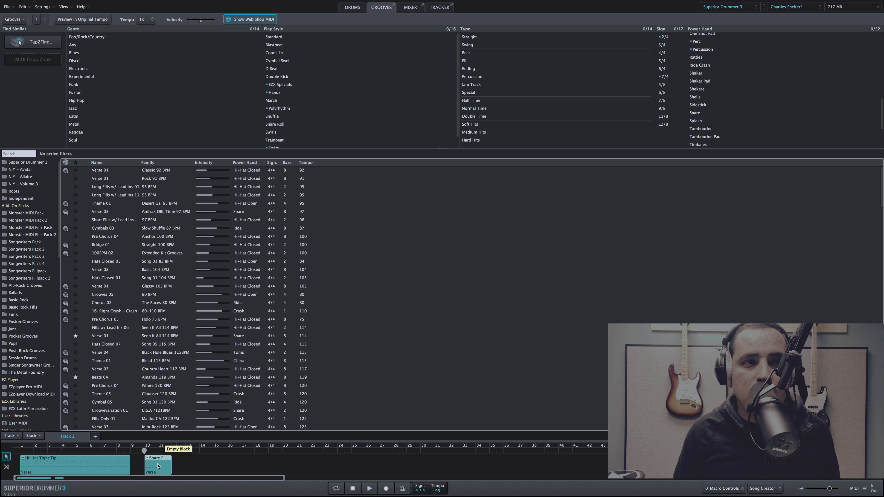
mouse_move(158, 466)
left_mouse_down()
mouse_move(123, 415)
mouse_move(139, 423)
mouse_move(154, 460)
left_mouse_up()
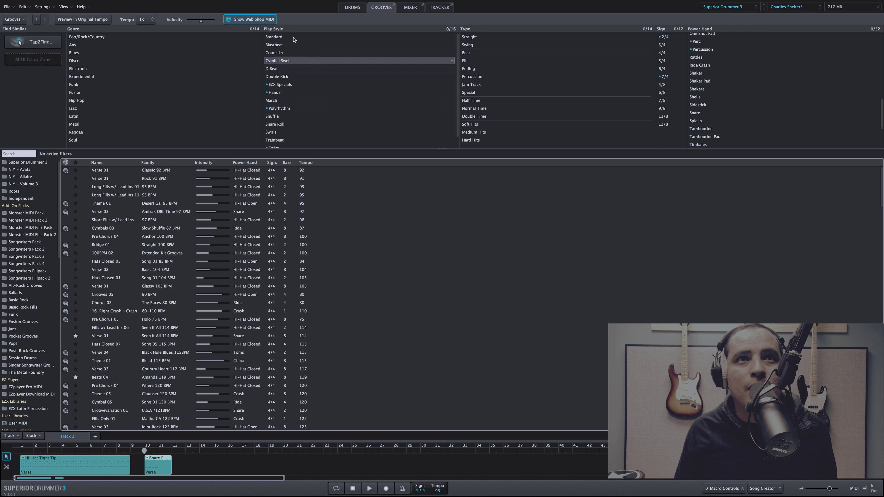
left_click(352, 10)
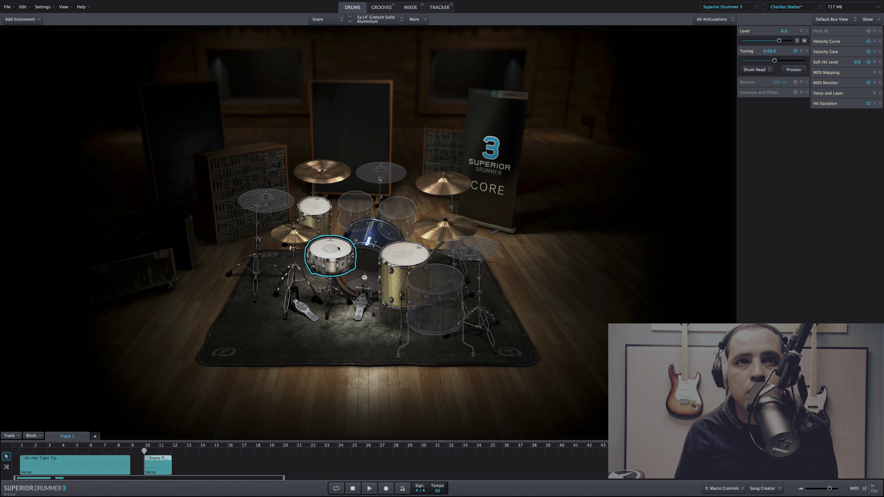
scroll(338, 248, "down", 1)
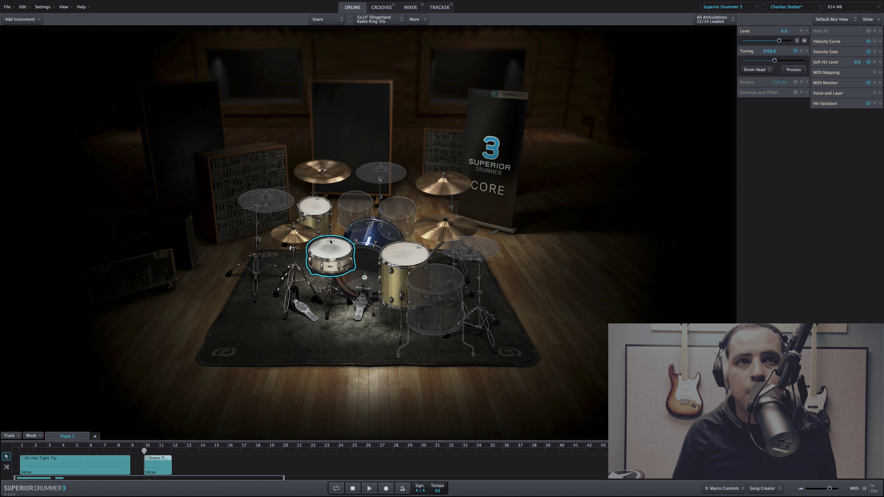
Audition the kick and the replacement snare, and play the bar 10 pattern back from the drums view
left_click(366, 261)
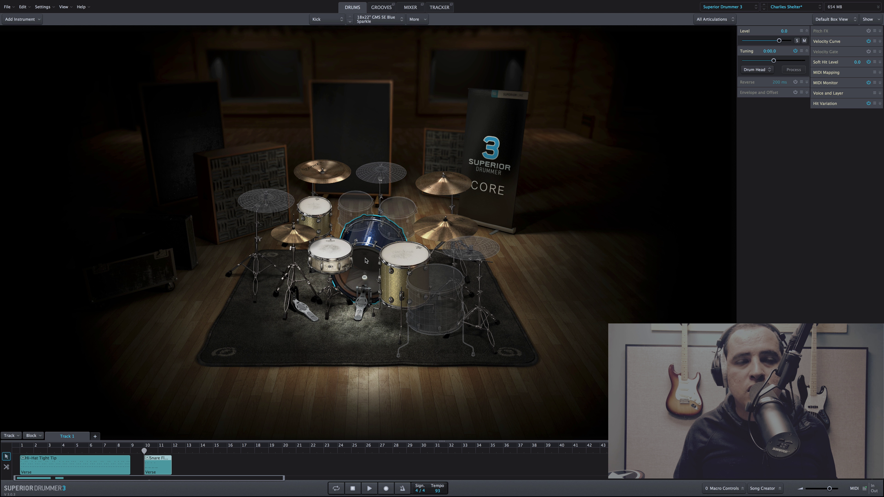
left_click(331, 250)
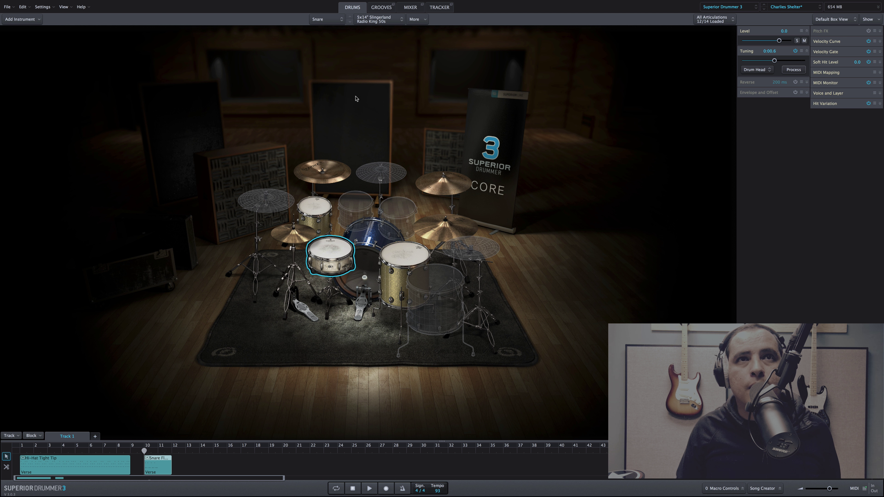
key("space")
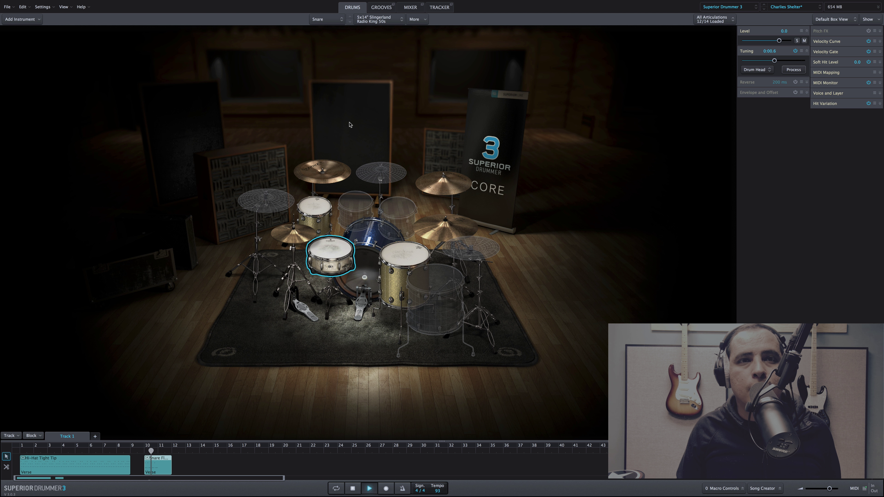
key("space")
Look over the mixer's channels and effects and the audio-to-MIDI tracker view
left_click(384, 6)
left_click(401, 8)
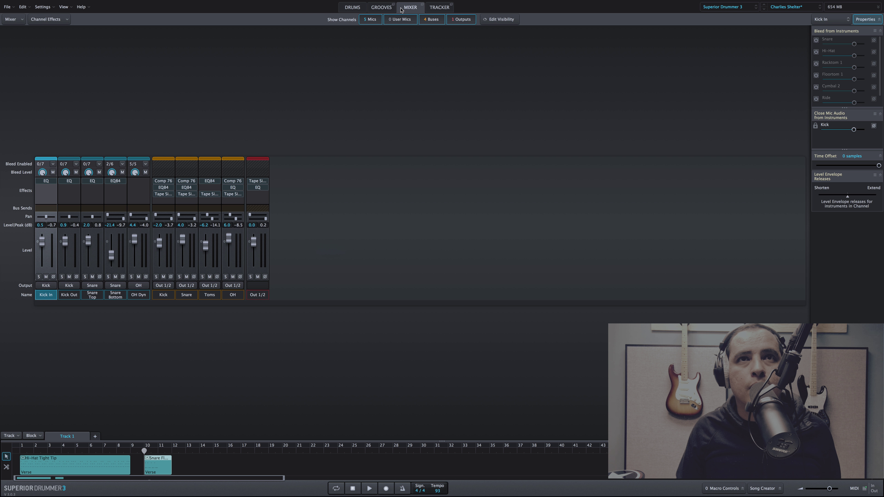
left_click(438, 10)
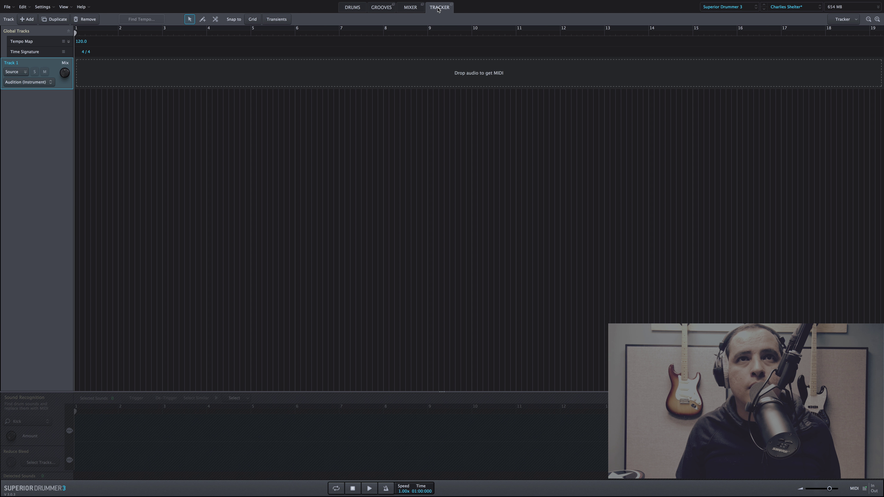
left_click(359, 7)
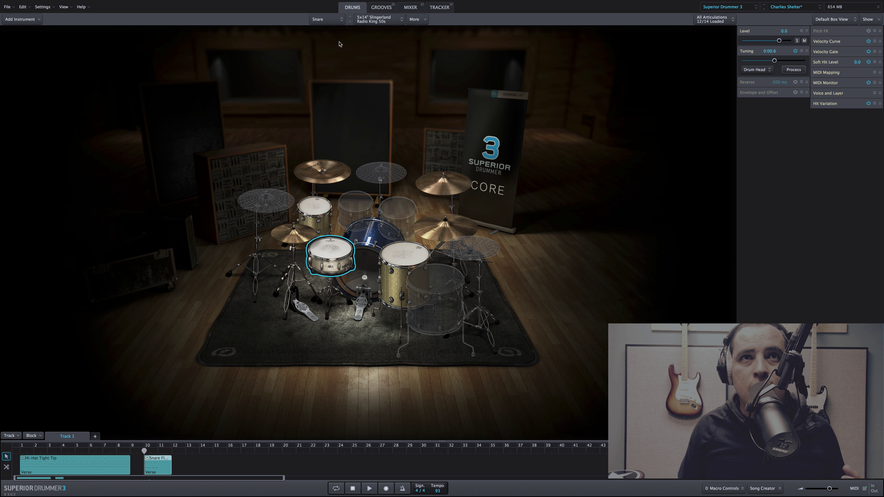
left_click(415, 5)
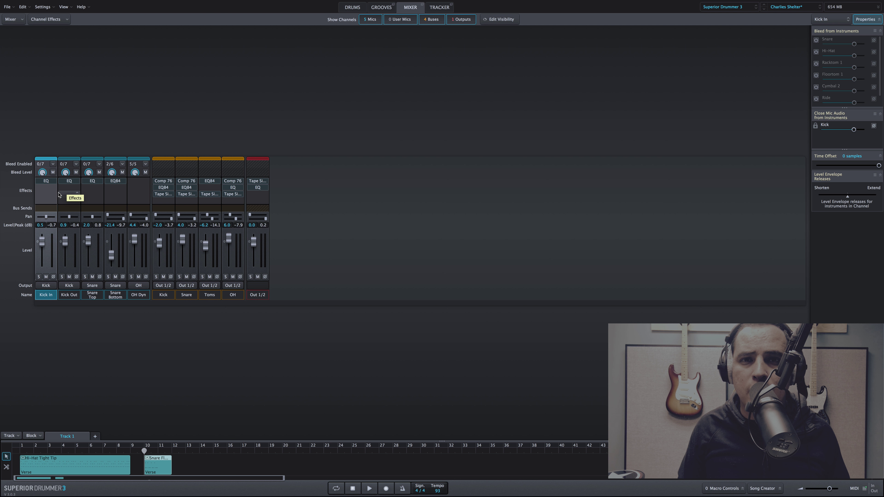
Return to the drums view, lower the snare's tuning to -0:01.8, audition it and process the tuning
left_click(348, 10)
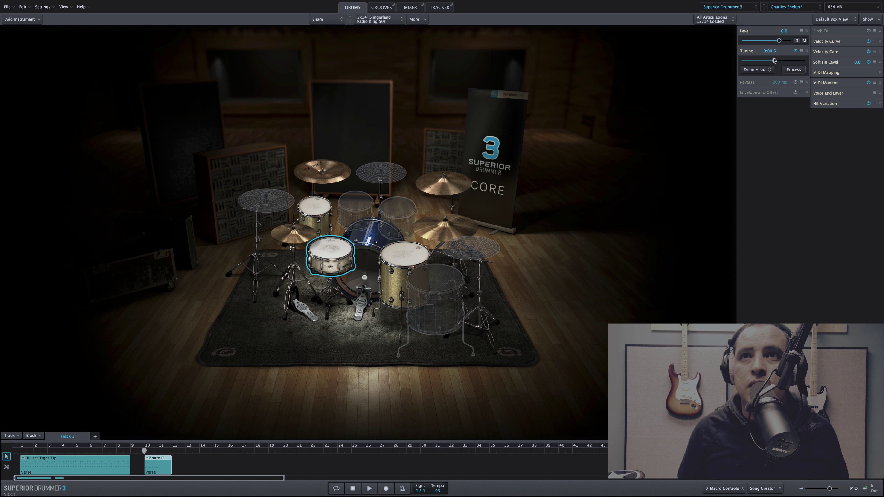
left_click_drag(774, 61, 772, 61)
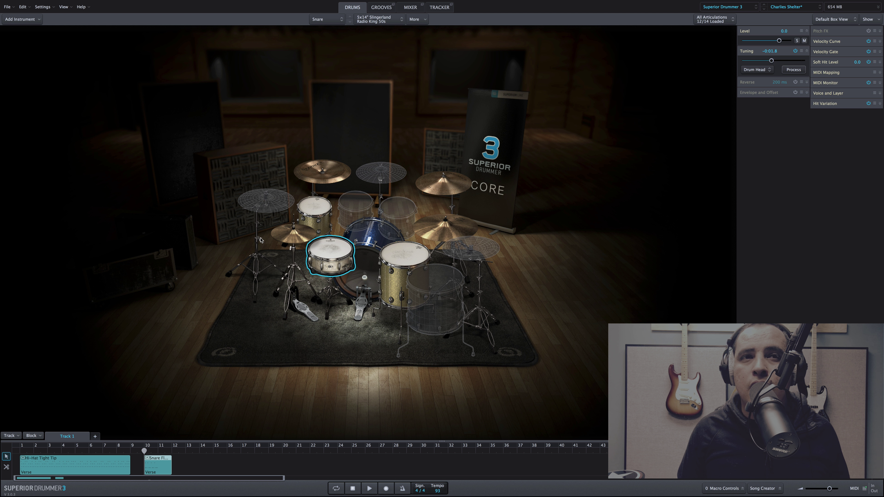
left_click(327, 252)
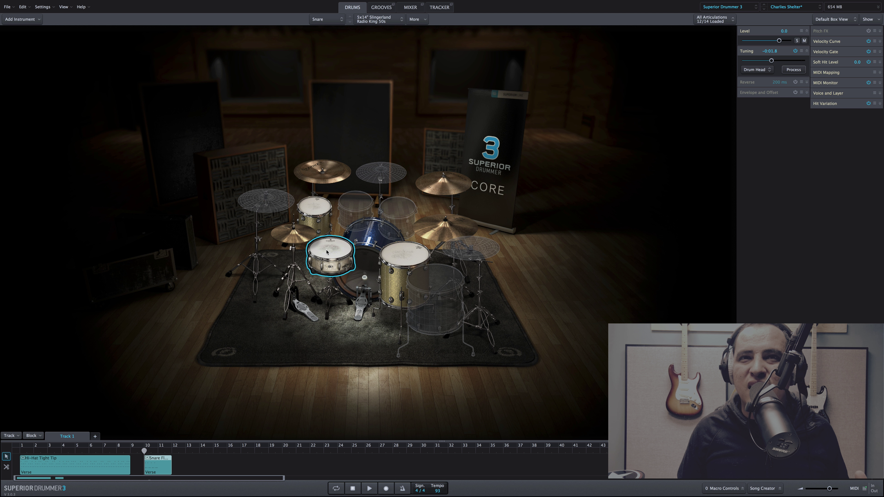
left_click(326, 253)
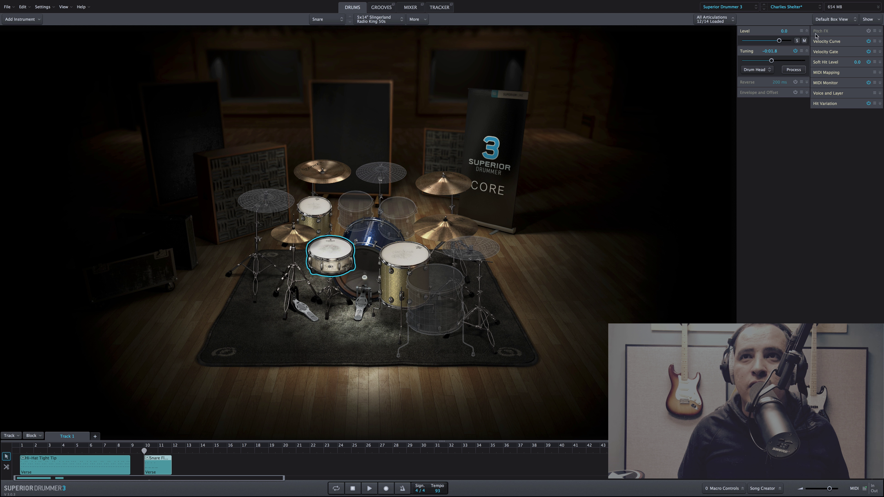
left_click(794, 70)
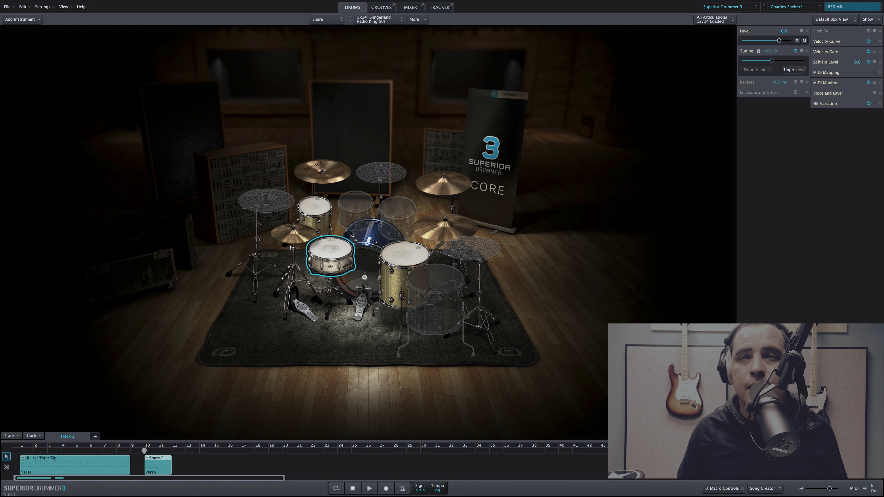